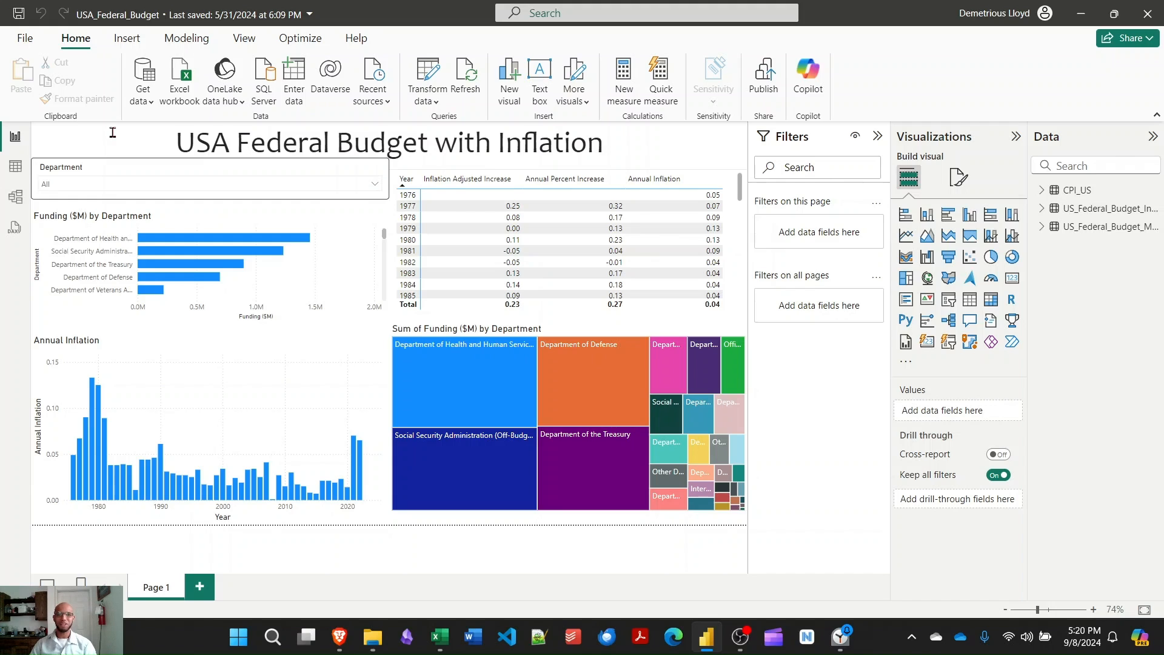
{"action": "left_click", "coordinate": [113, 133]}
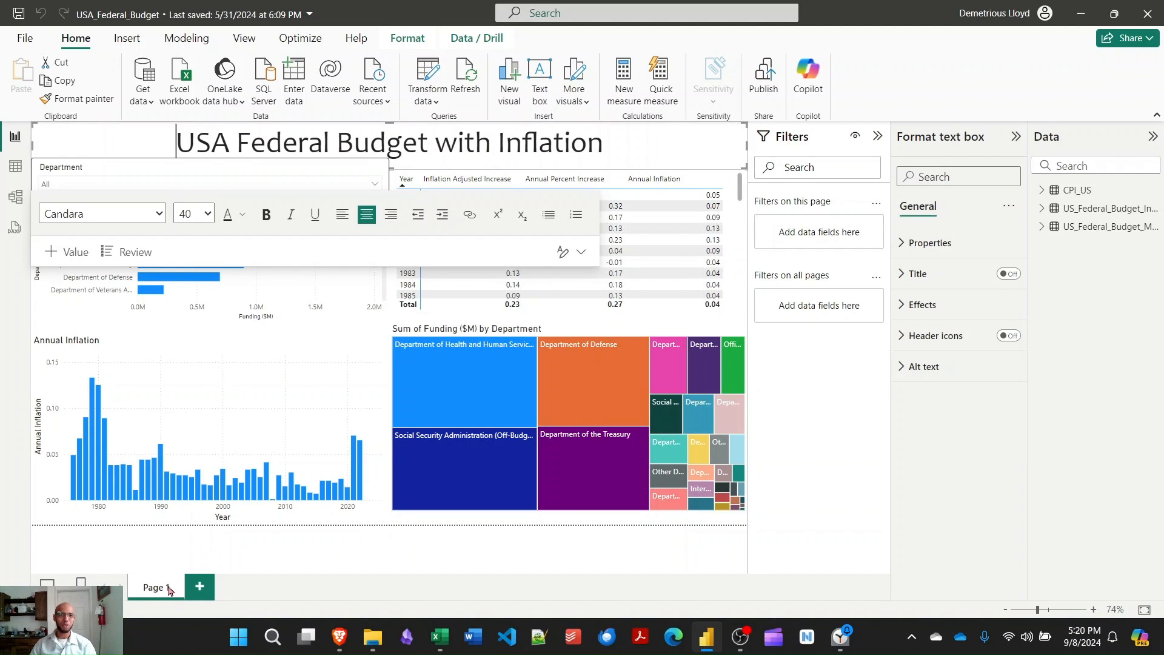
{"action": "left_click", "coordinate": [808, 406]}
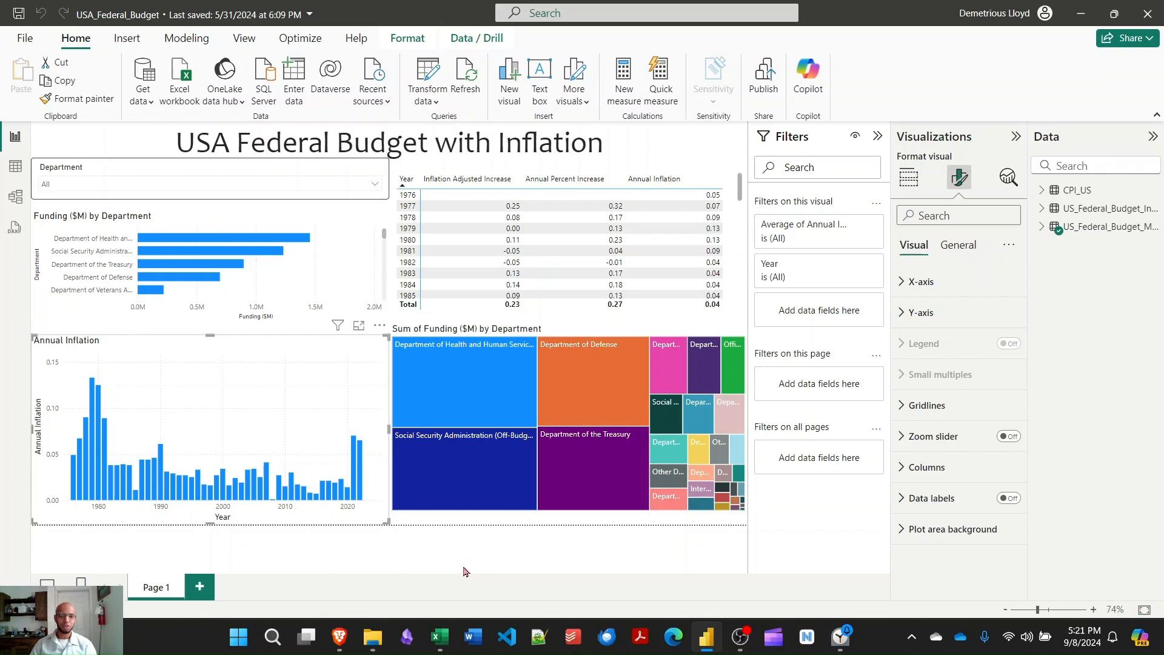
- Switch to the PQ_Financials workbook in Excel, view the US_Federal_Budget_CPI and US_Federal_Budget_Increase sheets, and launch the Power Query Editor
{"action": "left_click", "coordinate": [444, 640]}
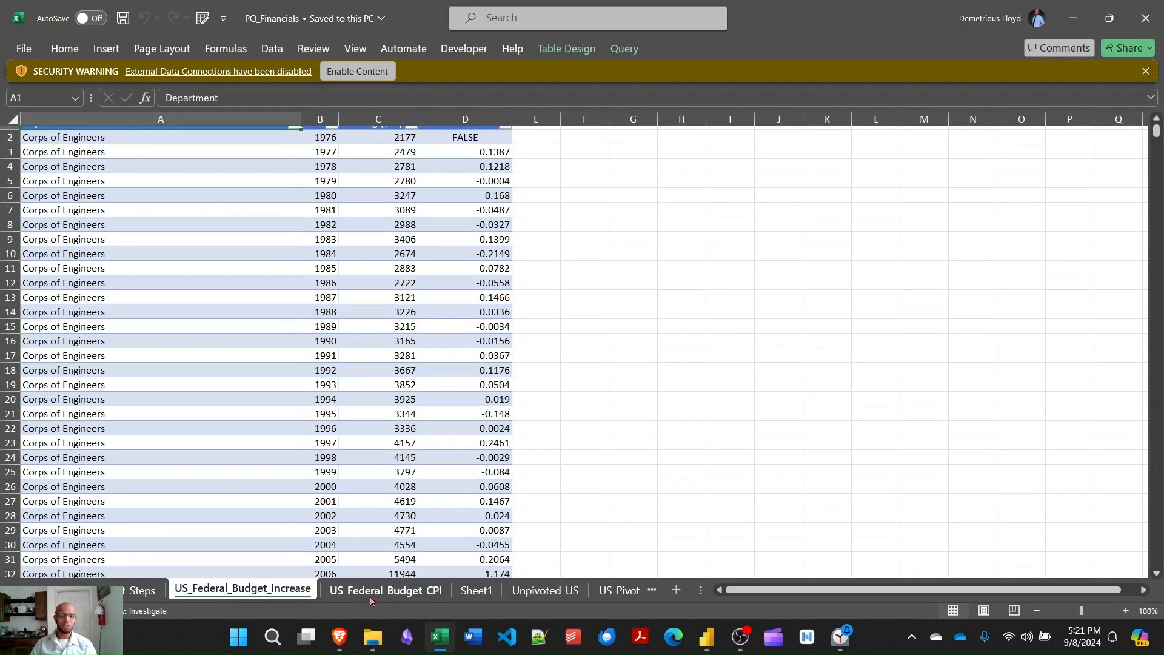
{"action": "left_click", "coordinate": [381, 591]}
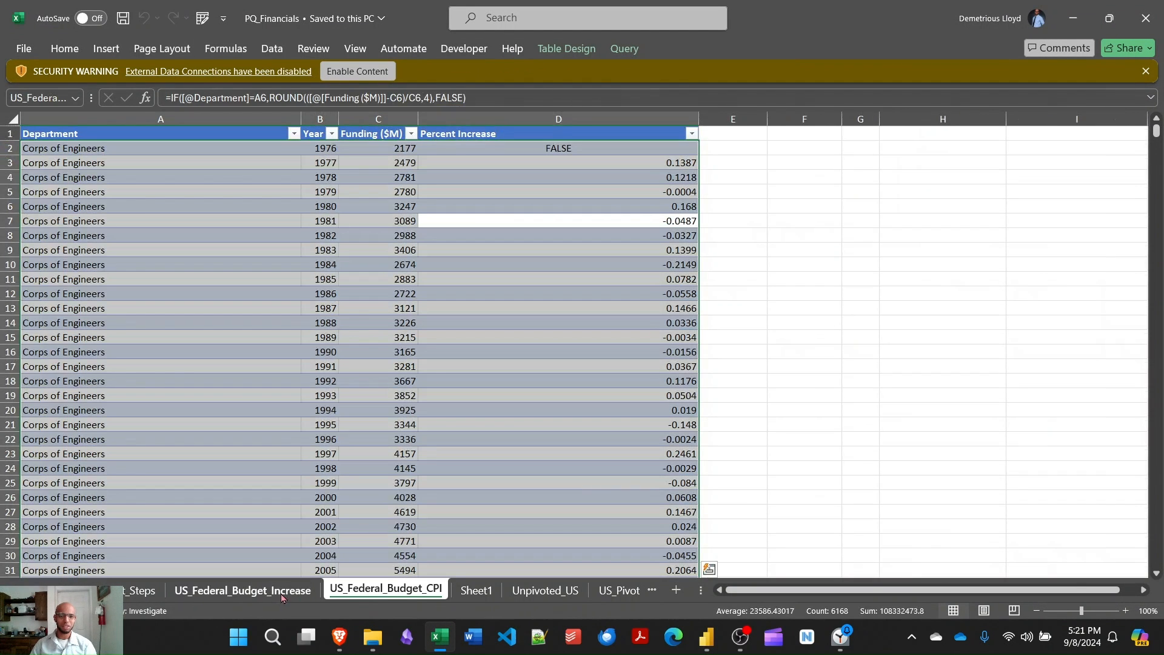
{"action": "left_click", "coordinate": [259, 593]}
{"action": "left_click", "coordinate": [203, 17]}
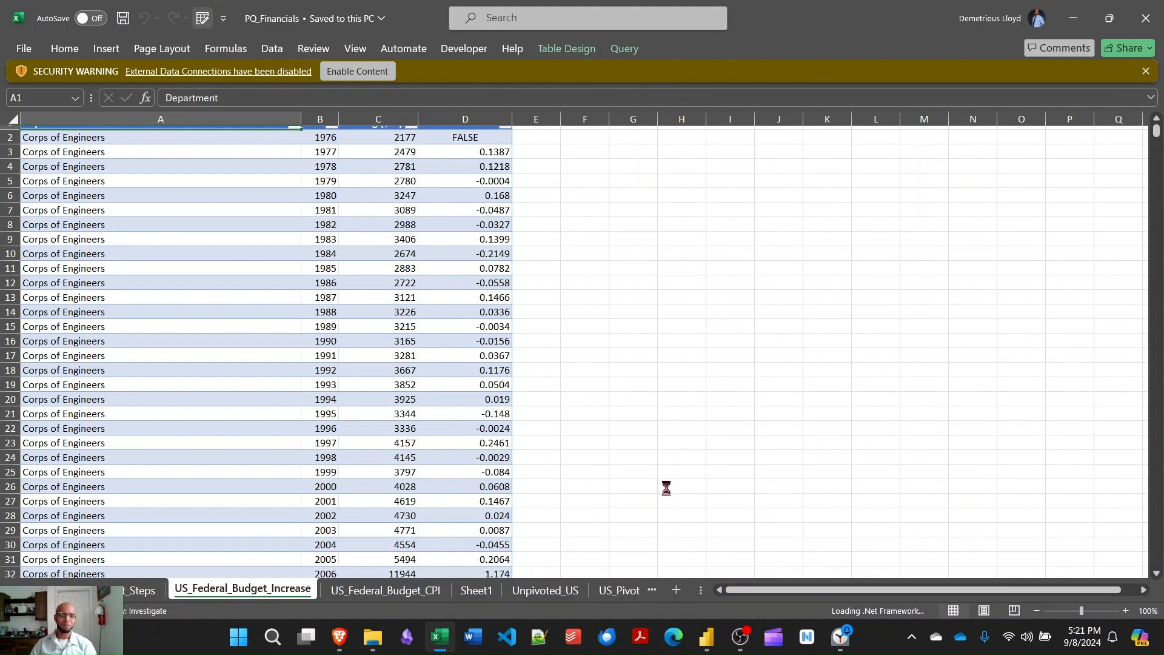
{"action": "left_click", "coordinate": [621, 372]}
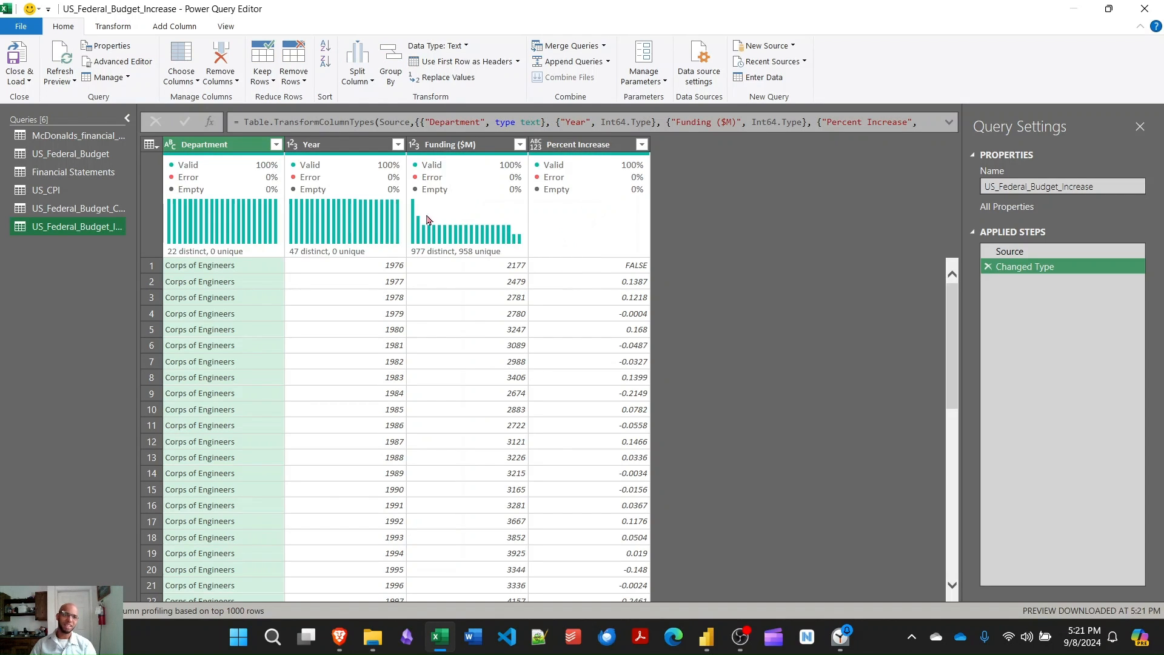
- Check the US_Federal_Budget_CPI query's source, and copy the web address from the Source step of the US_CPI query
{"action": "left_click", "coordinate": [66, 210]}
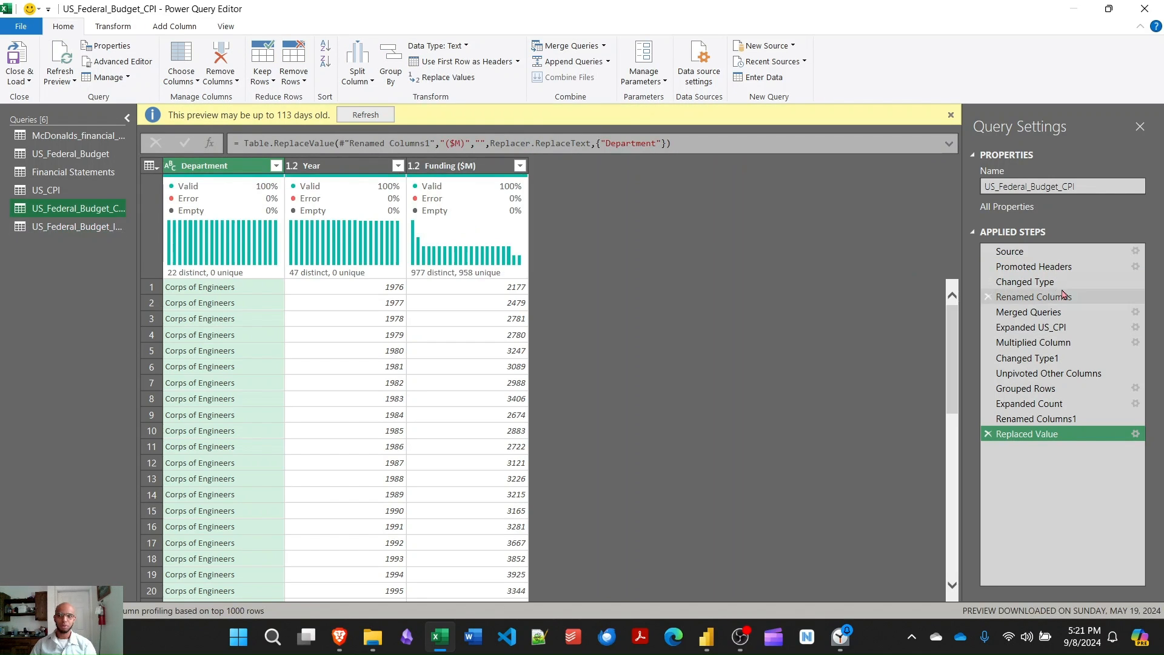
{"action": "left_click", "coordinate": [1049, 262]}
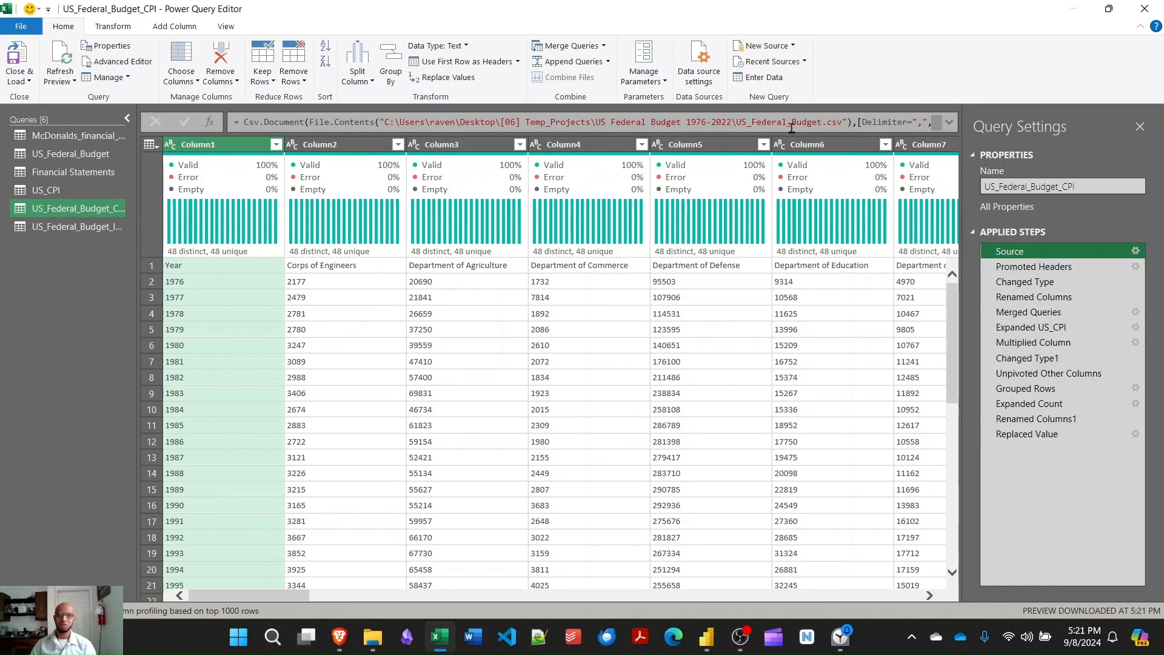
{"action": "left_click", "coordinate": [91, 227]}
{"action": "left_click", "coordinate": [76, 191]}
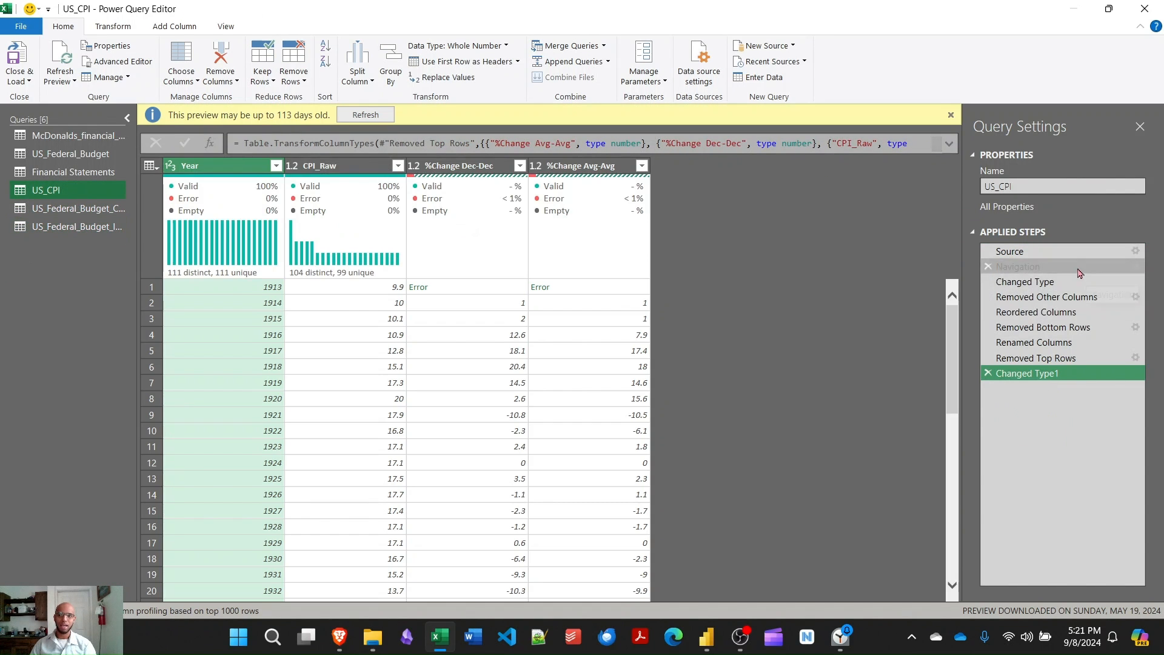
{"action": "left_click", "coordinate": [1056, 253]}
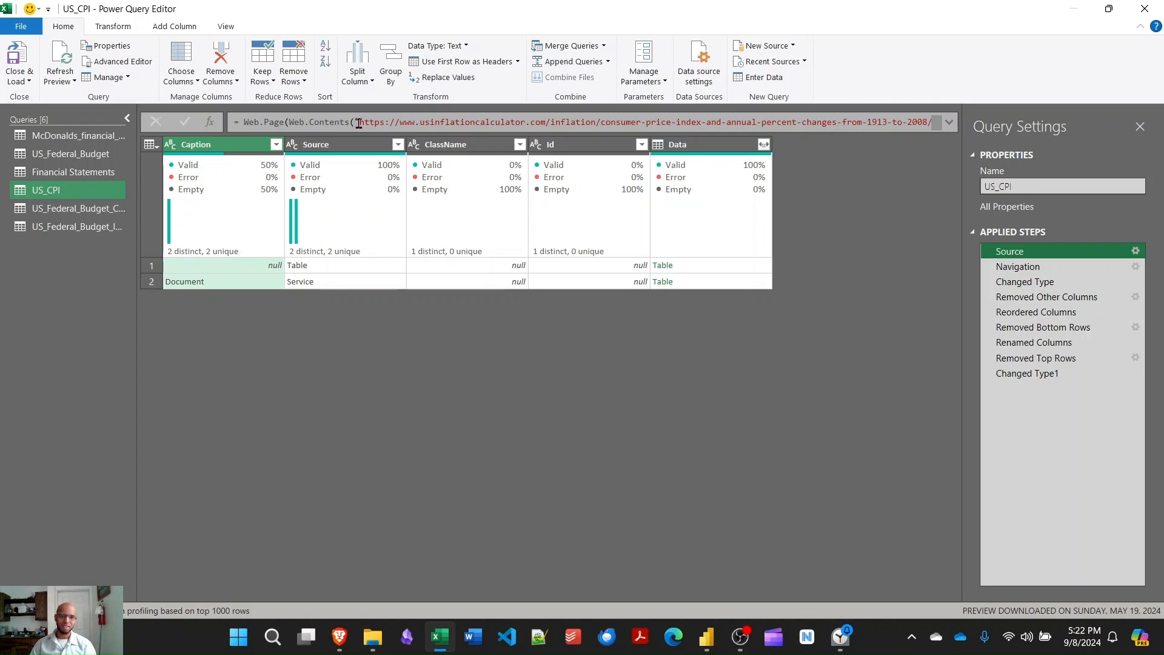
{"action": "left_click_drag", "start_coordinate": [360, 125], "coordinate": [921, 124]}
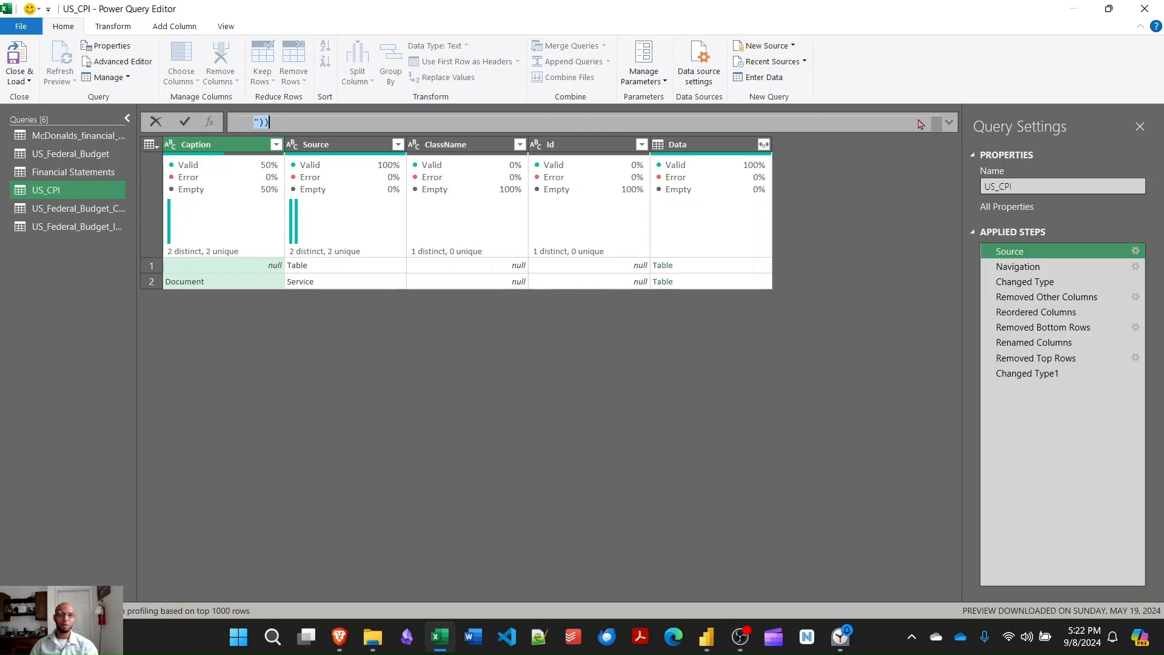
- Connect to a new web source using the copied usinflationcalculator.com consumer price index URL, trimming the extra formula characters from its end
{"action": "left_click", "coordinate": [70, 227]}
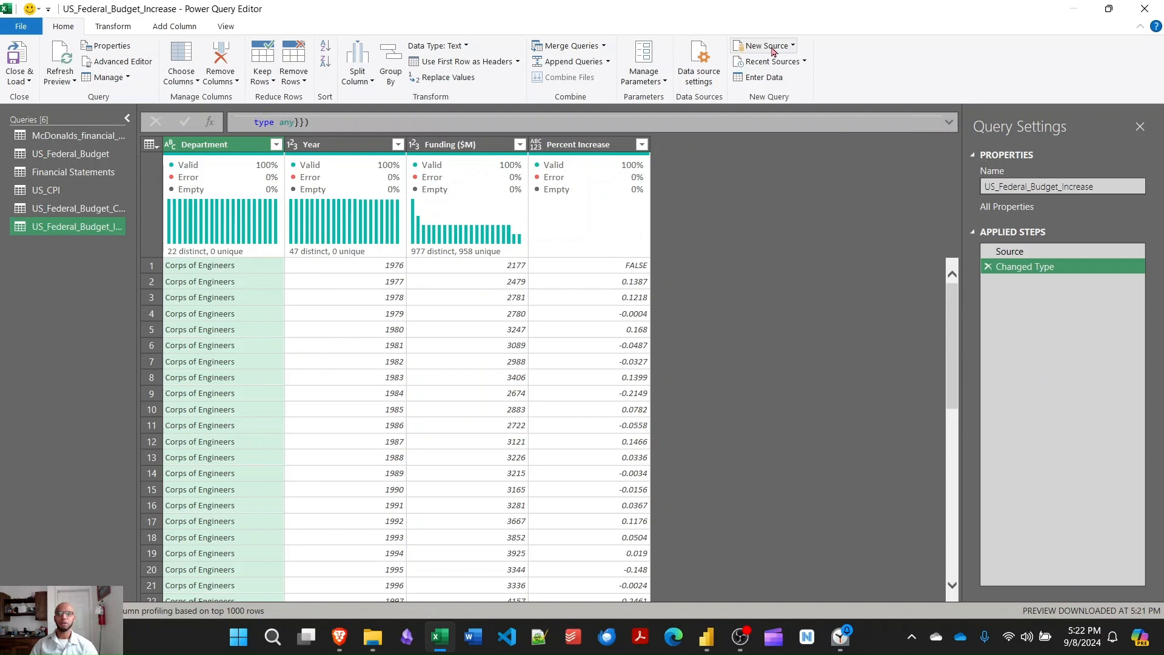
{"action": "left_click", "coordinate": [790, 49]}
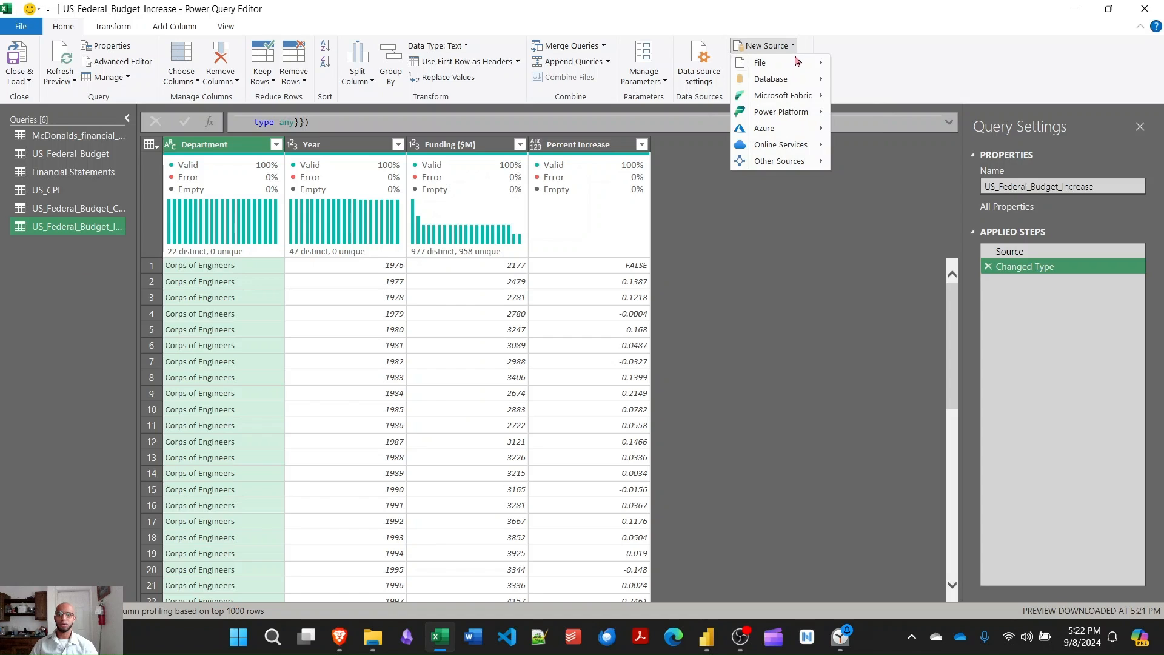
{"action": "mouse_move", "coordinate": [792, 162]}
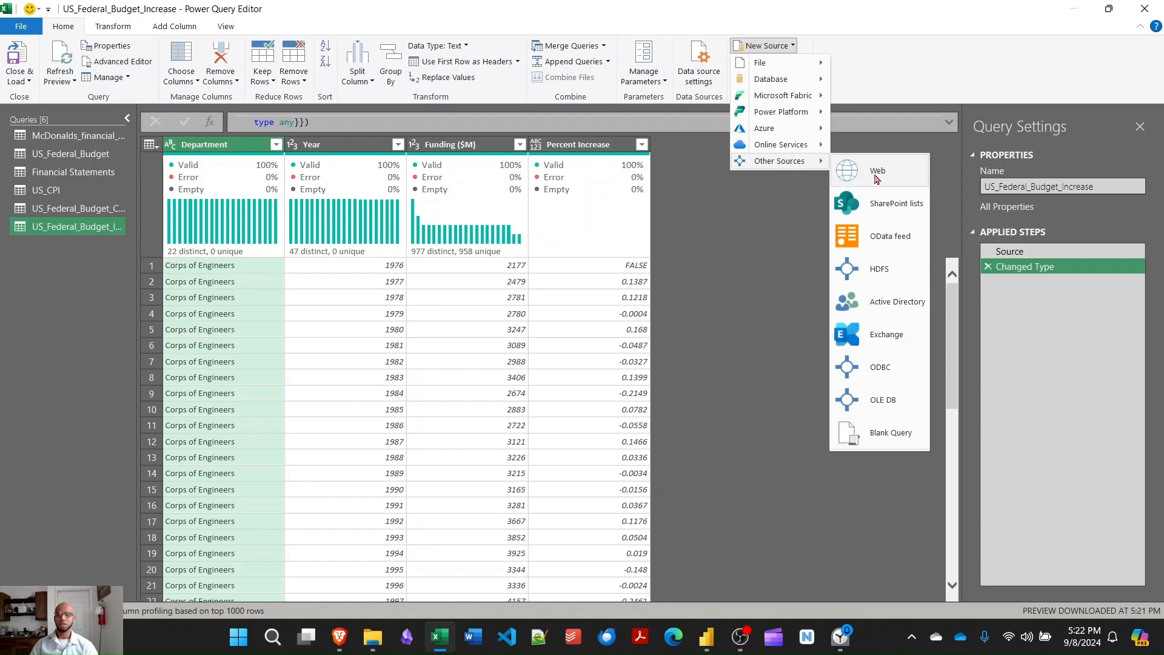
{"action": "left_click", "coordinate": [877, 172]}
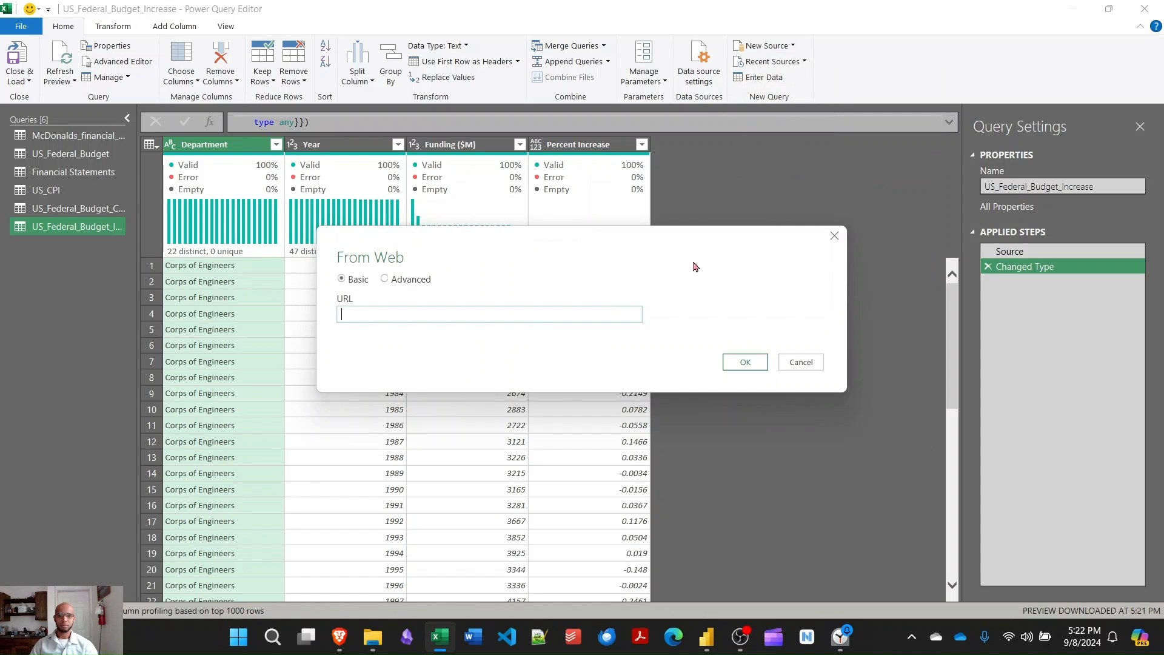
{"action": "key", "text": "ctrl+v"}
{"action": "key", "text": "BackSpace"}
{"action": "key", "text": "BackSpace"}
{"action": "key", "text": "BackSpace"}
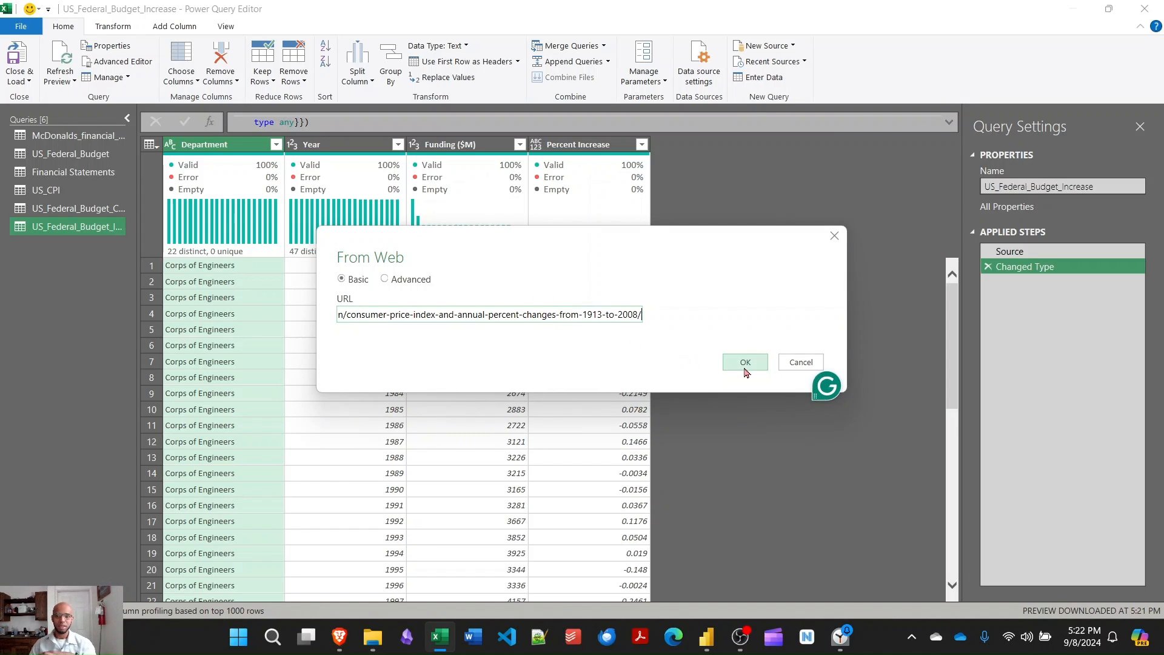
{"action": "left_click", "coordinate": [745, 364]}
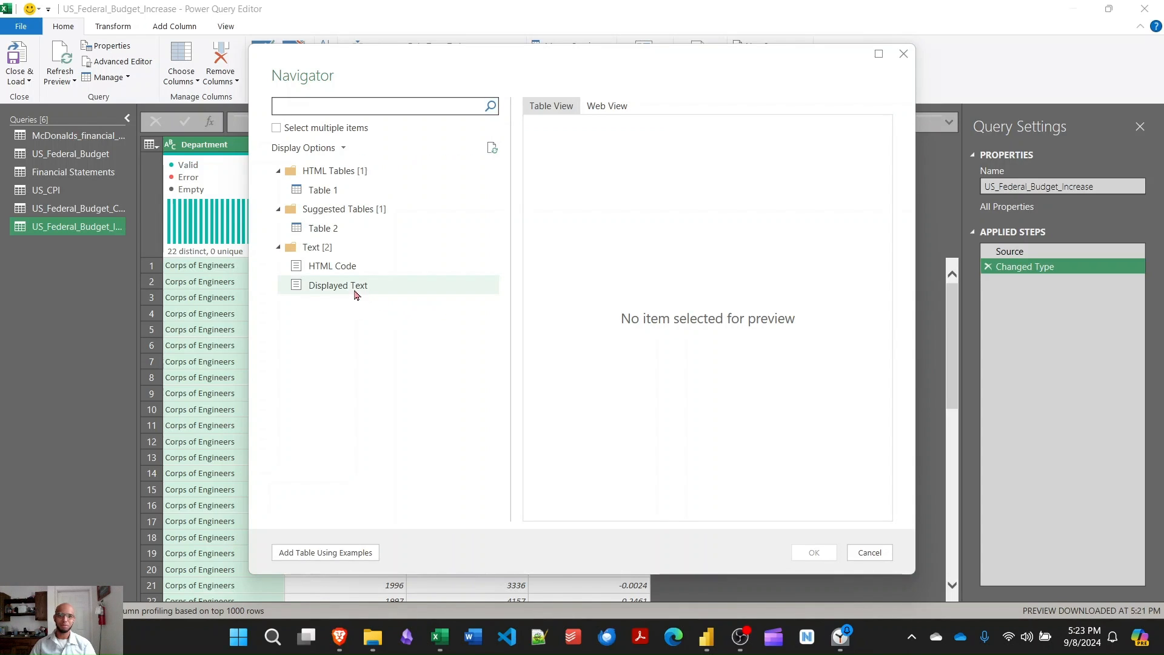
- Preview the web page's displayed text and tables, and import the suggested Table 2 as a new query
{"action": "left_click", "coordinate": [338, 286]}
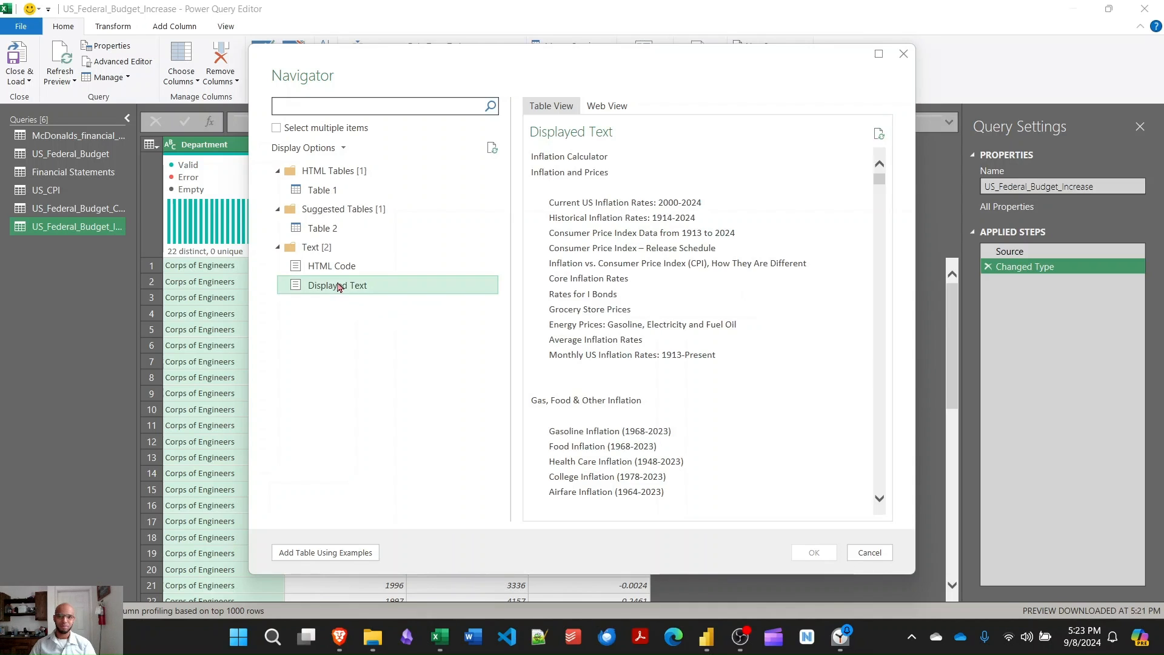
{"action": "left_click", "coordinate": [352, 226]}
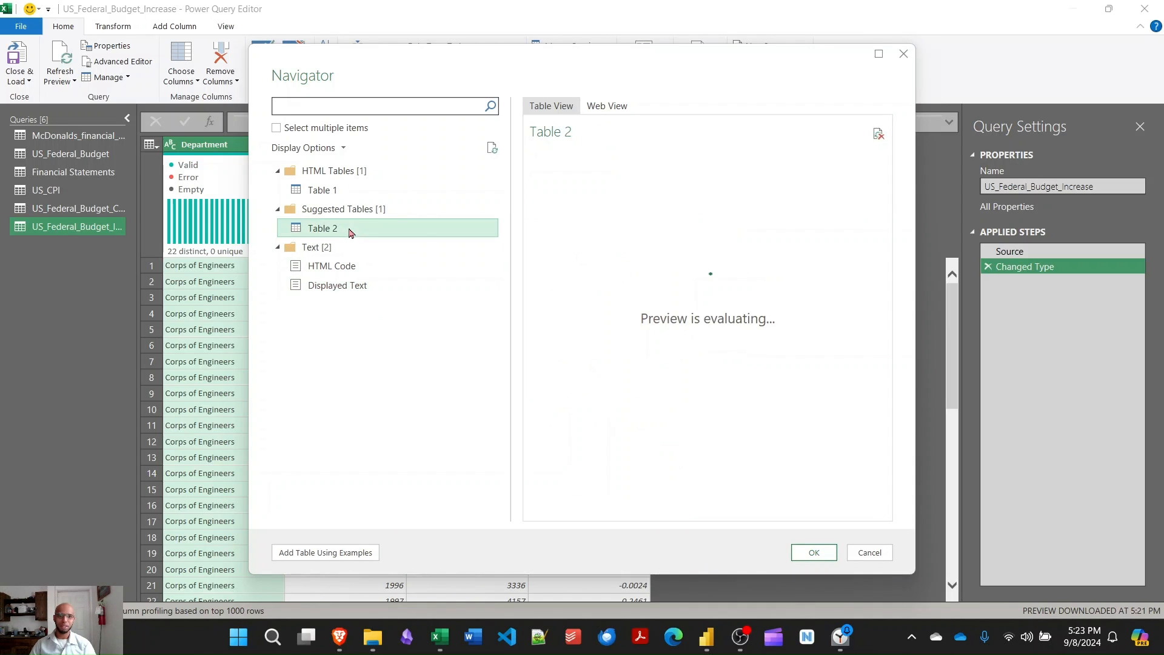
{"action": "left_click", "coordinate": [348, 192]}
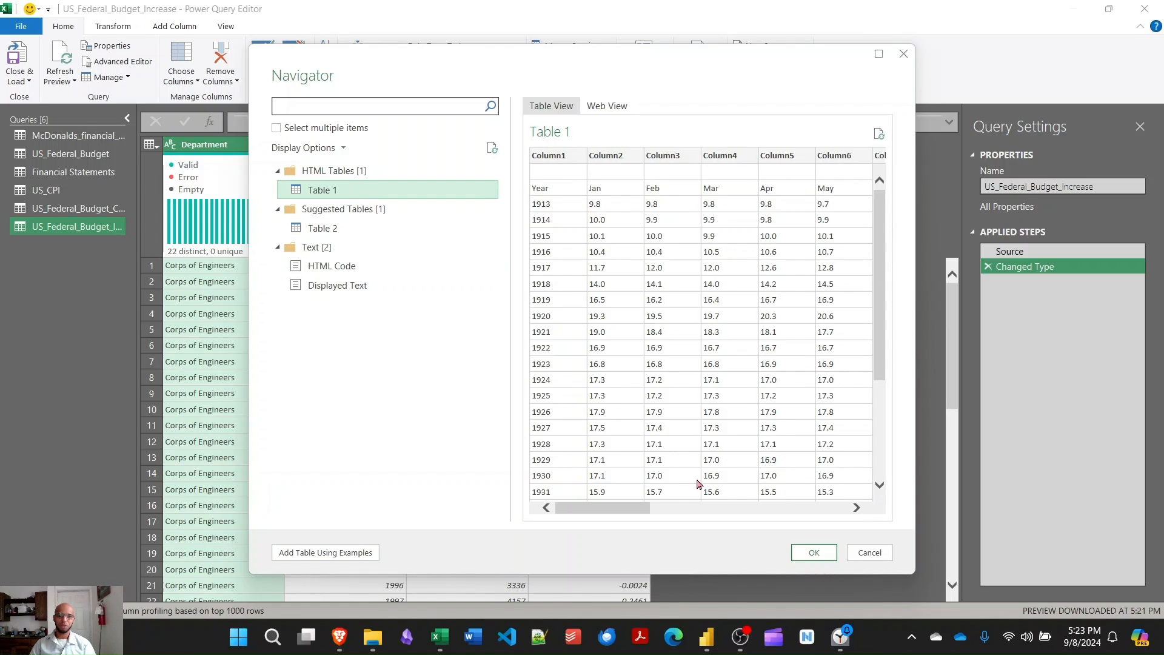
{"action": "left_click_drag", "start_coordinate": [642, 506], "coordinate": [784, 511]}
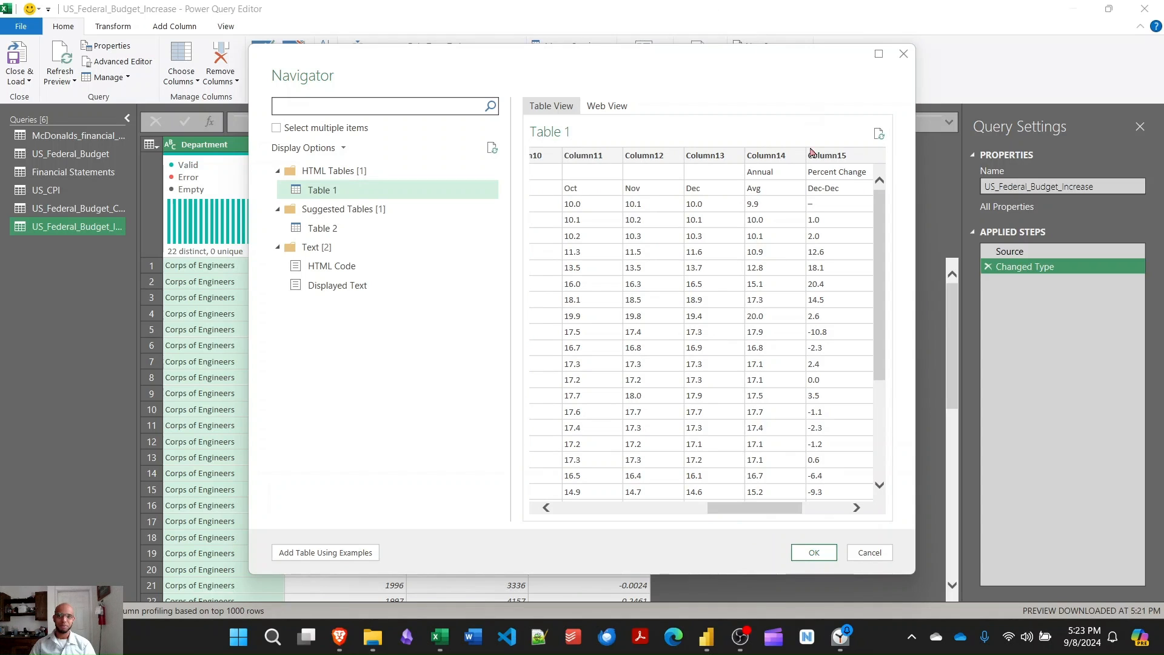
{"action": "left_click", "coordinate": [358, 229]}
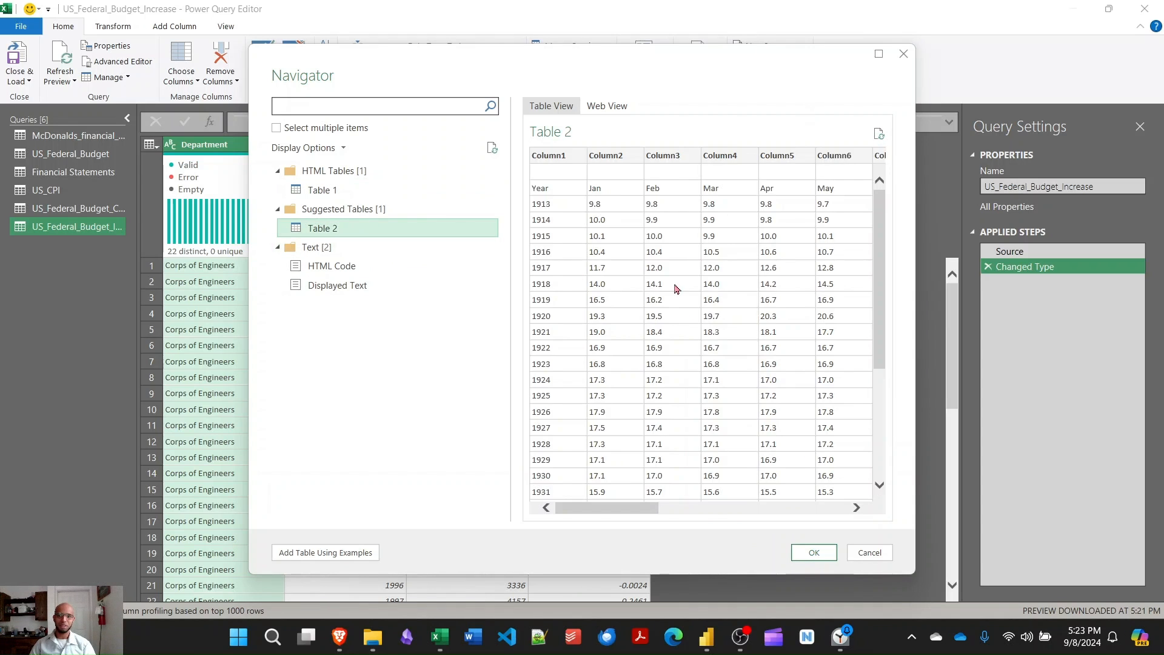
{"action": "left_click_drag", "start_coordinate": [619, 512], "coordinate": [582, 508]}
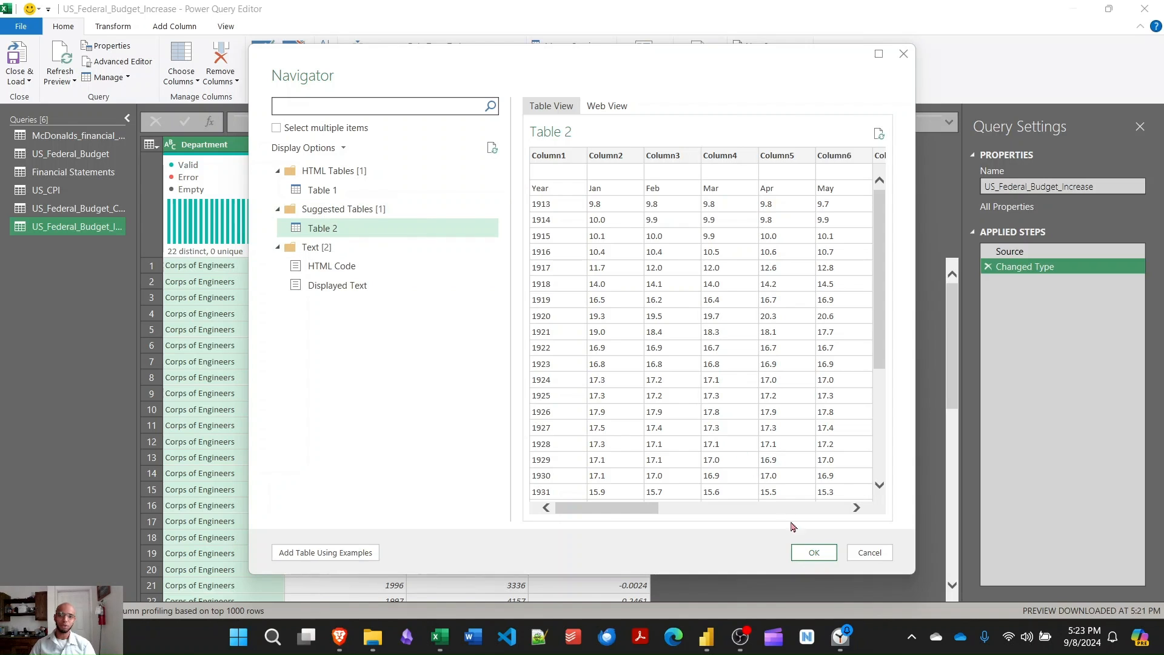
{"action": "left_click", "coordinate": [813, 553]}
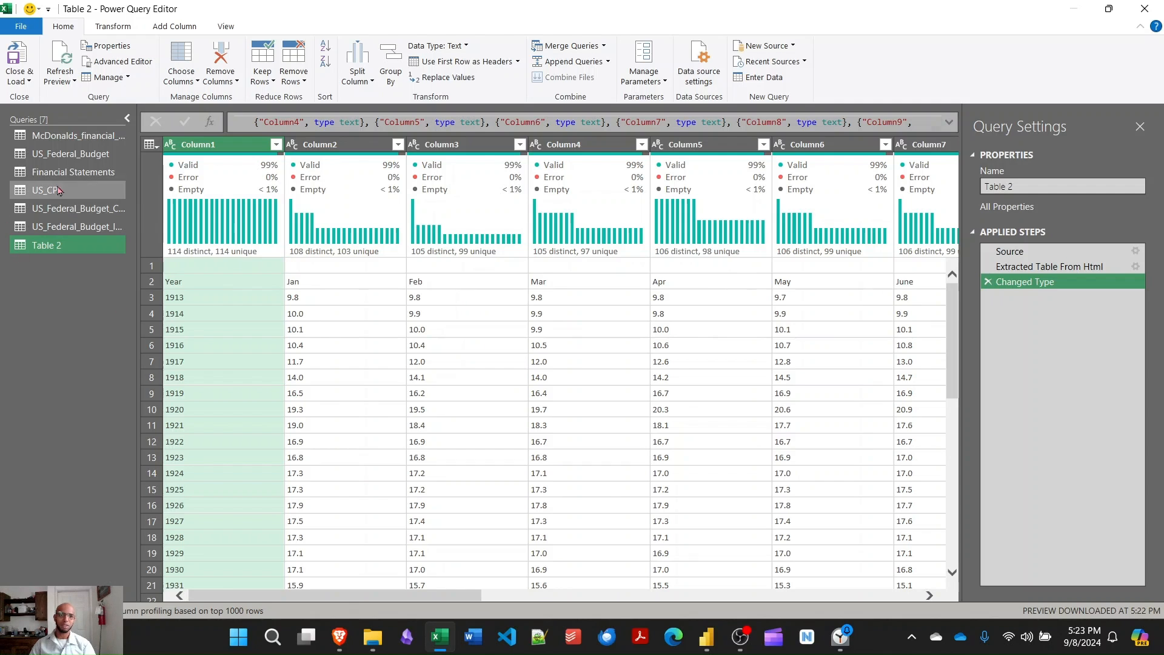
- Examine the cleaned US_CPI query's data and the Percent Increase column of the US_Federal_Budget_Increase query
{"action": "left_click", "coordinate": [85, 193]}
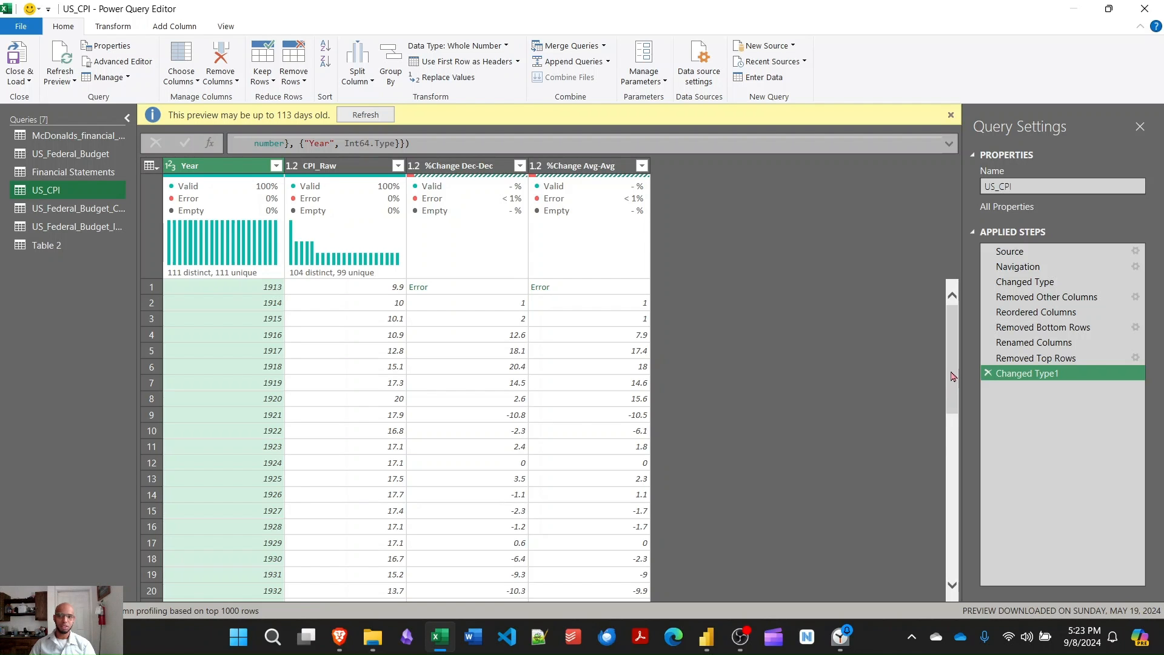
{"action": "left_click_drag", "start_coordinate": [952, 376], "coordinate": [943, 342]}
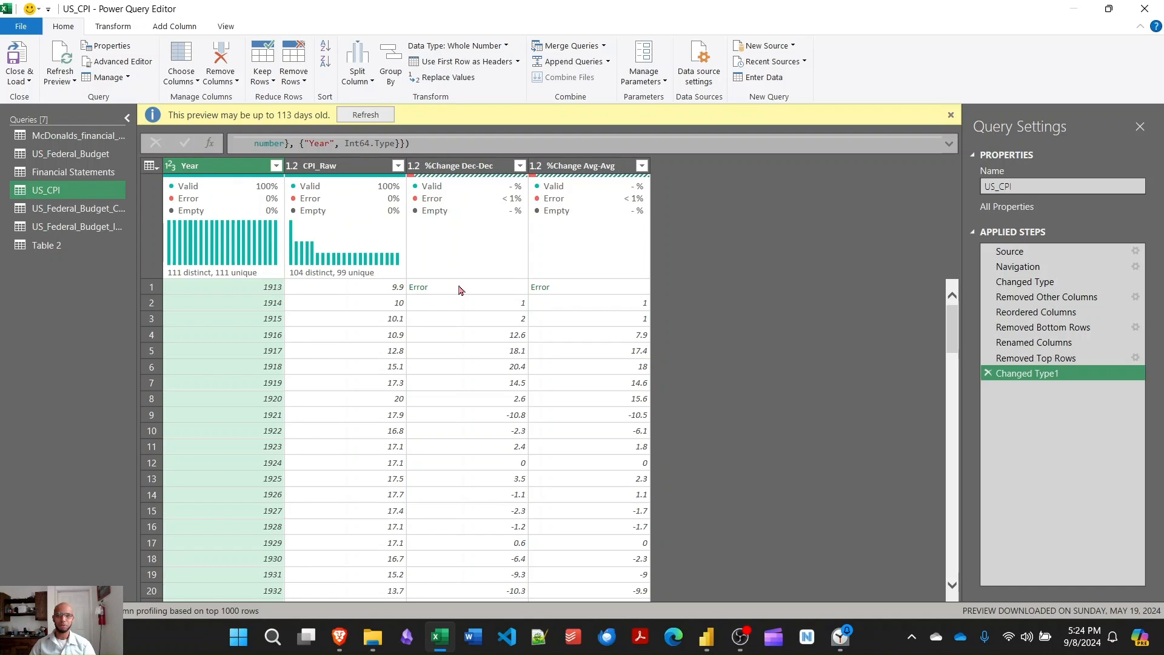
{"action": "left_click", "coordinate": [63, 228]}
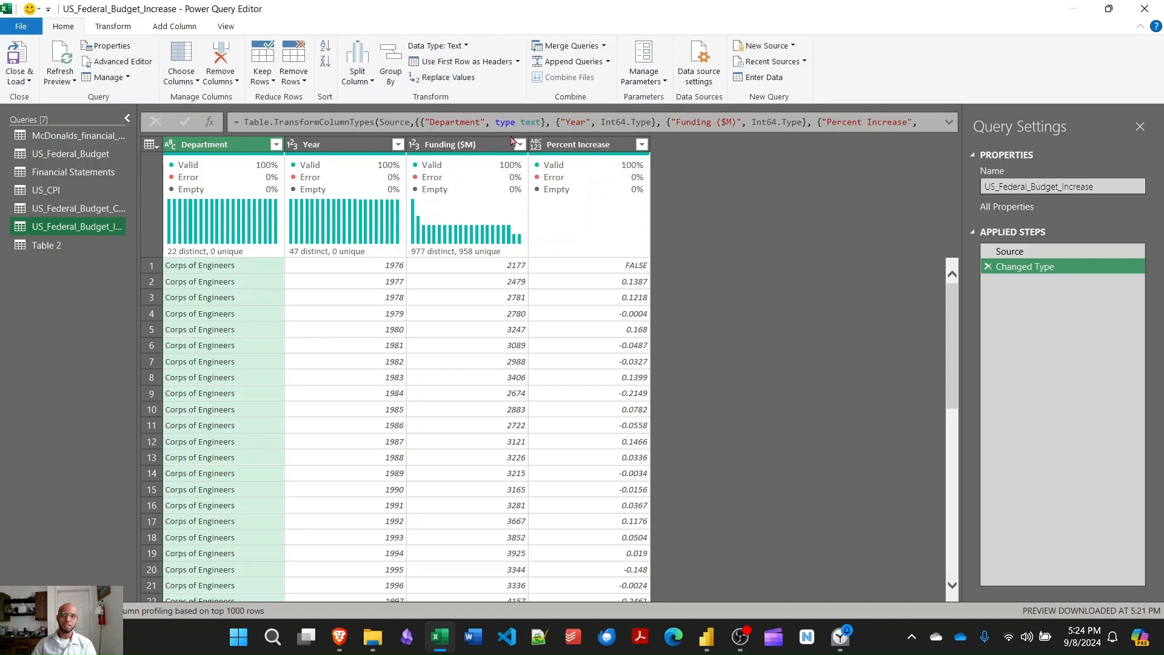
{"action": "left_click", "coordinate": [576, 146]}
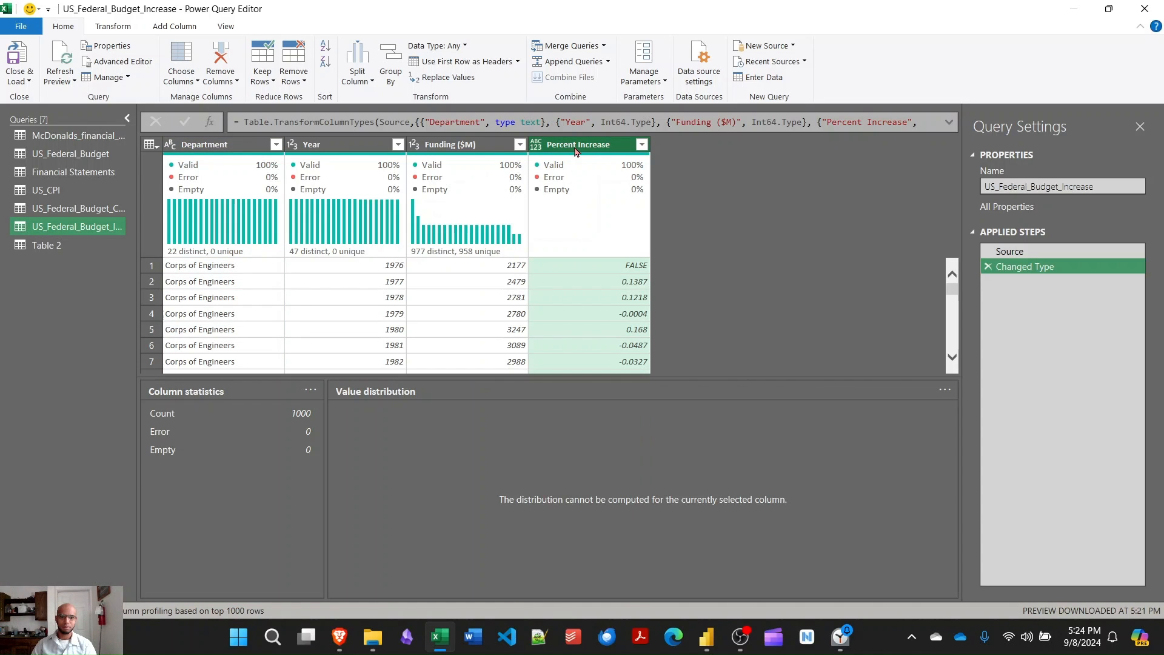
{"action": "scroll", "coordinate": [564, 290], "scroll_direction": "down", "scroll_amount": 2}
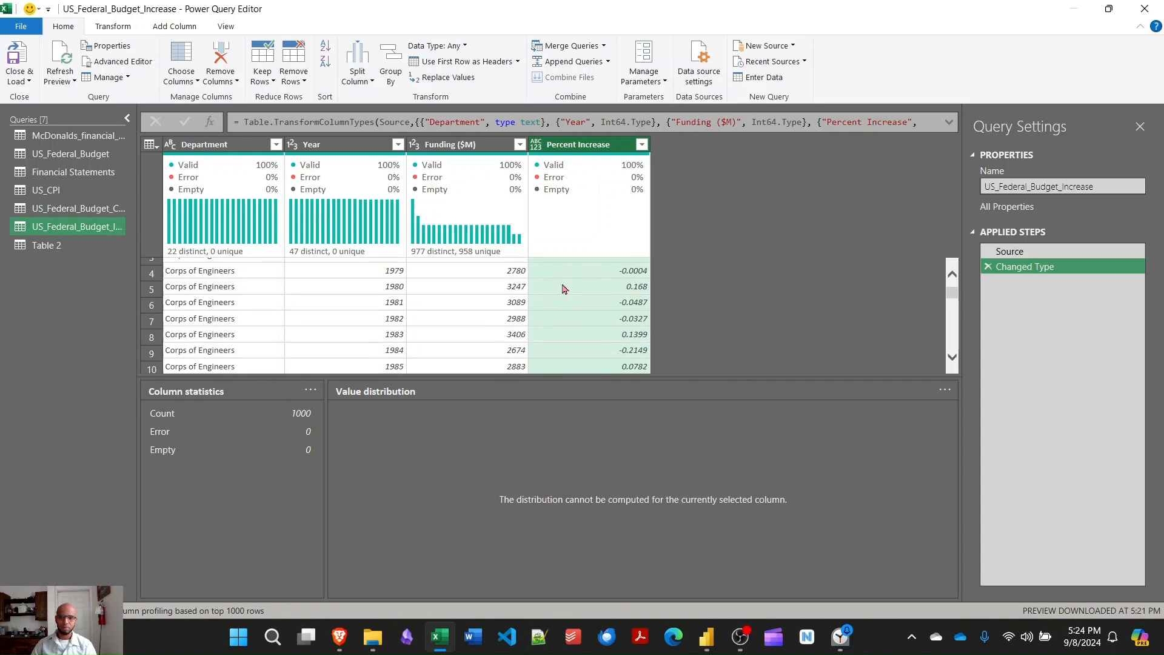
{"action": "scroll", "coordinate": [564, 289], "scroll_direction": "up", "scroll_amount": 2}
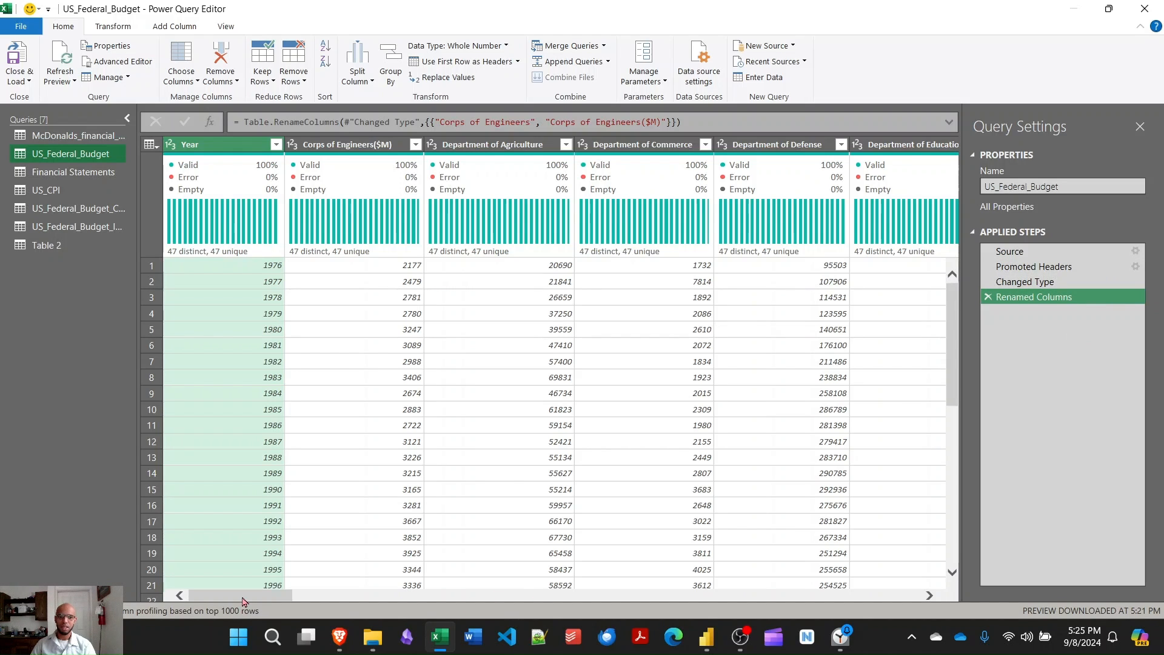
- Examine the department columns across the US_Federal_Budget query and compare them with the unpivoted layout of US_Federal_Budget_CPI
{"action": "left_click_drag", "start_coordinate": [243, 602], "coordinate": [895, 616]}
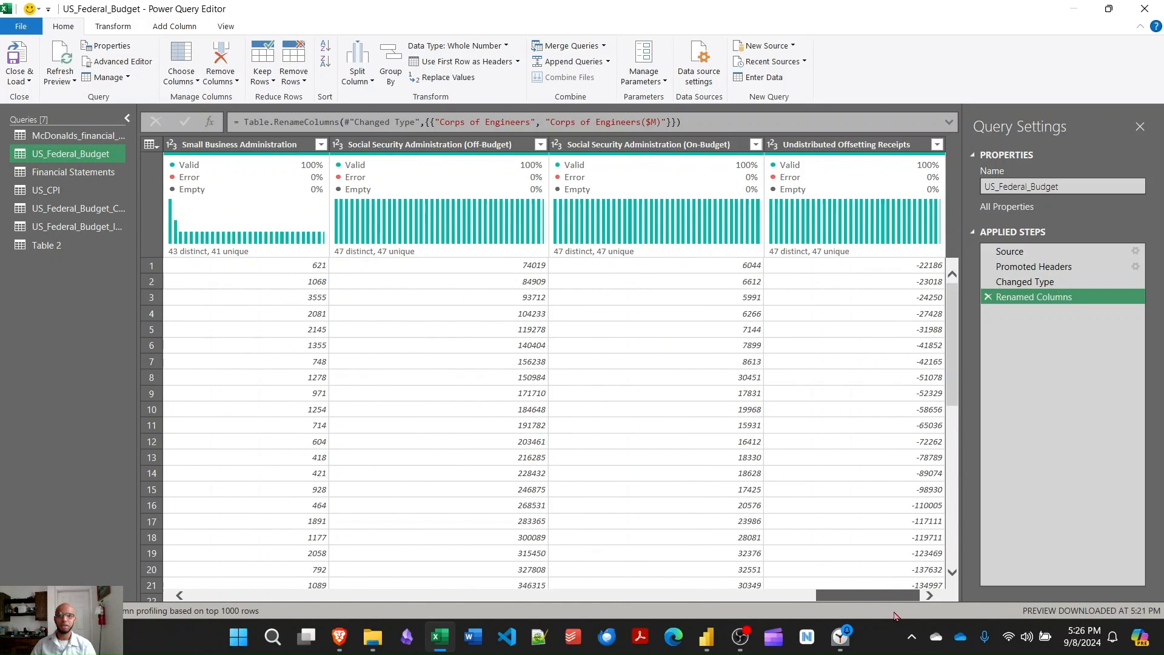
{"action": "left_click_drag", "start_coordinate": [893, 618], "coordinate": [188, 557]}
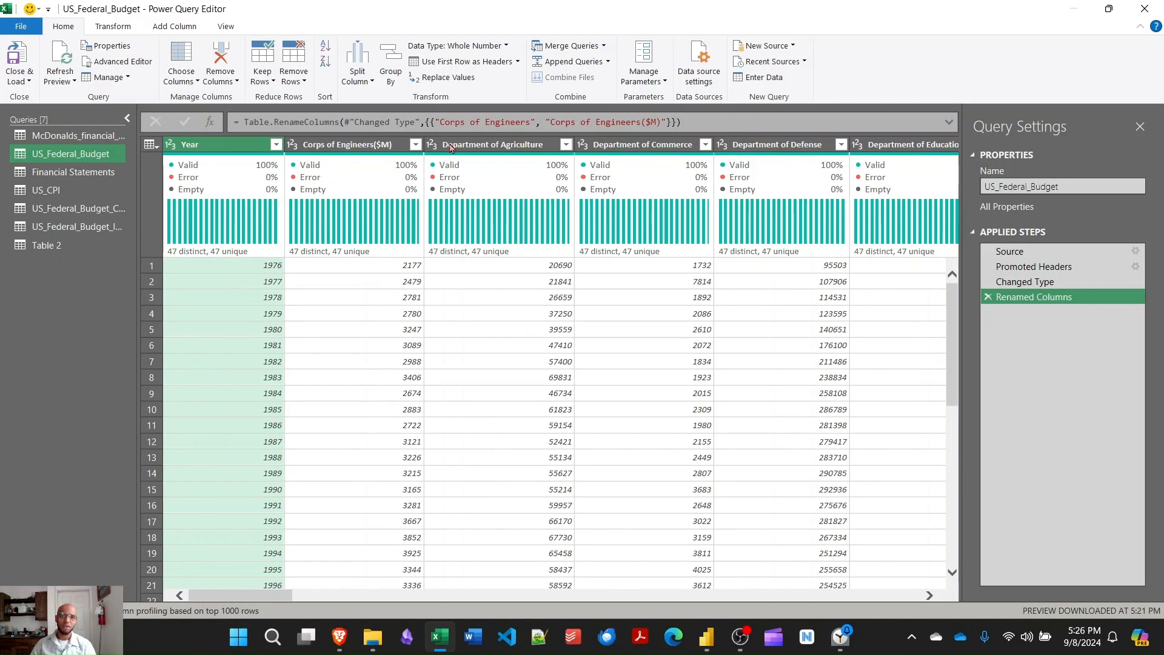
{"action": "mouse_move", "coordinate": [920, 159]}
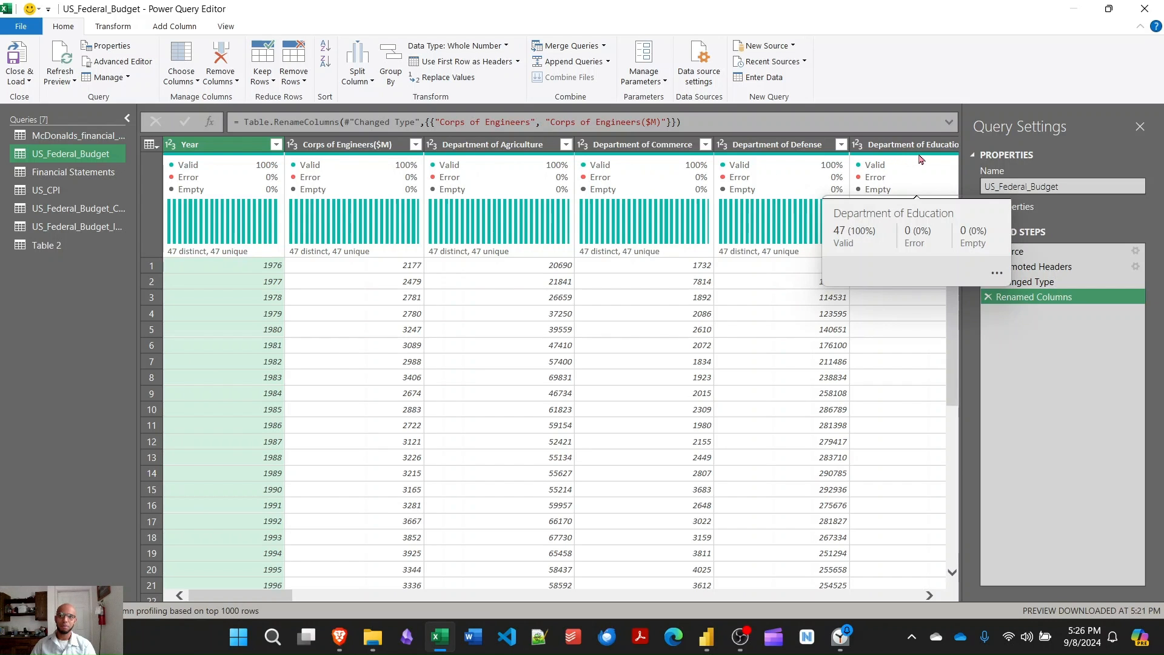
{"action": "left_click_drag", "start_coordinate": [225, 597], "coordinate": [877, 634]}
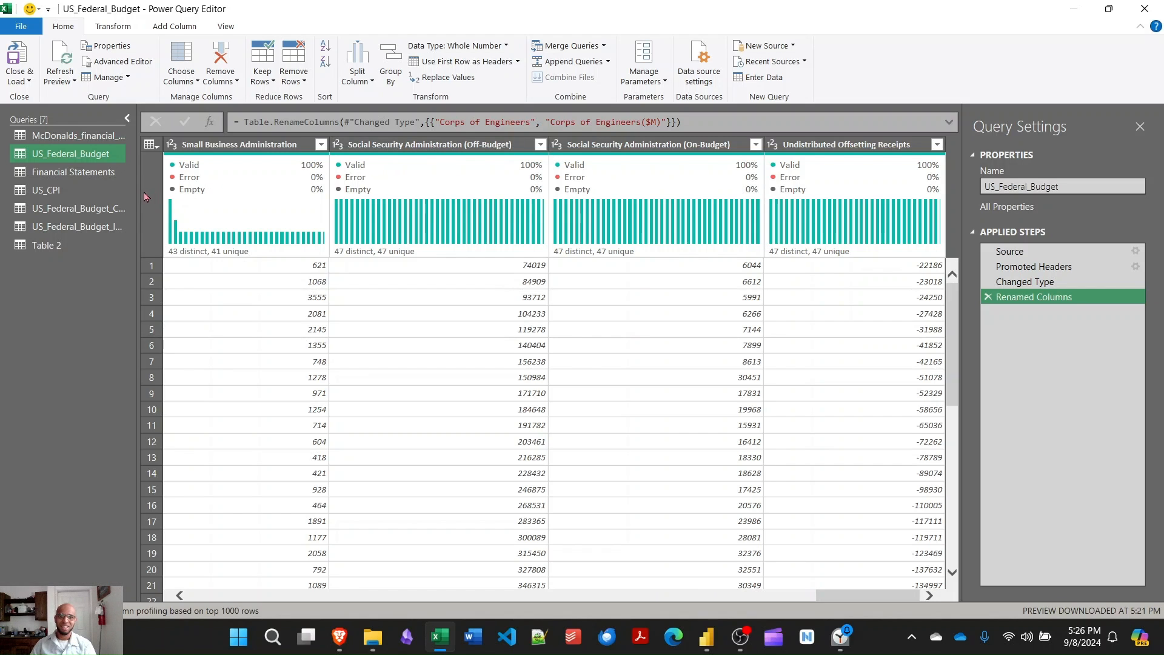
{"action": "left_click", "coordinate": [91, 212]}
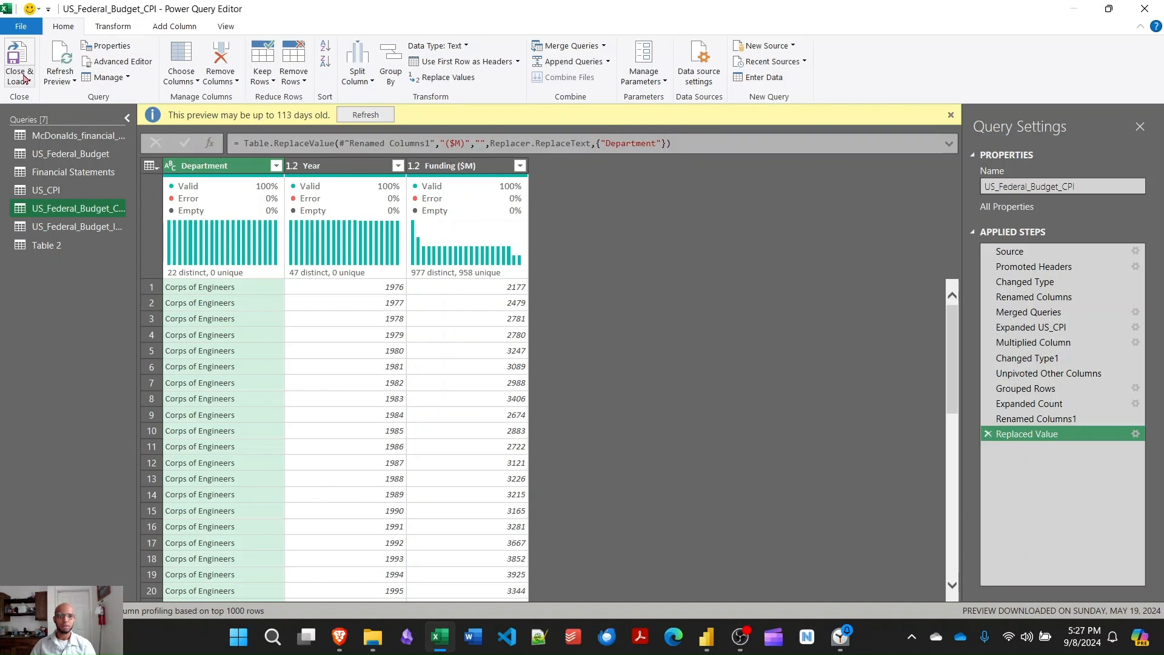
- Close the query editor, discarding the changes, and switch to the USA_Federal_Budget report in Power BI Desktop
{"action": "left_click", "coordinate": [1144, 7]}
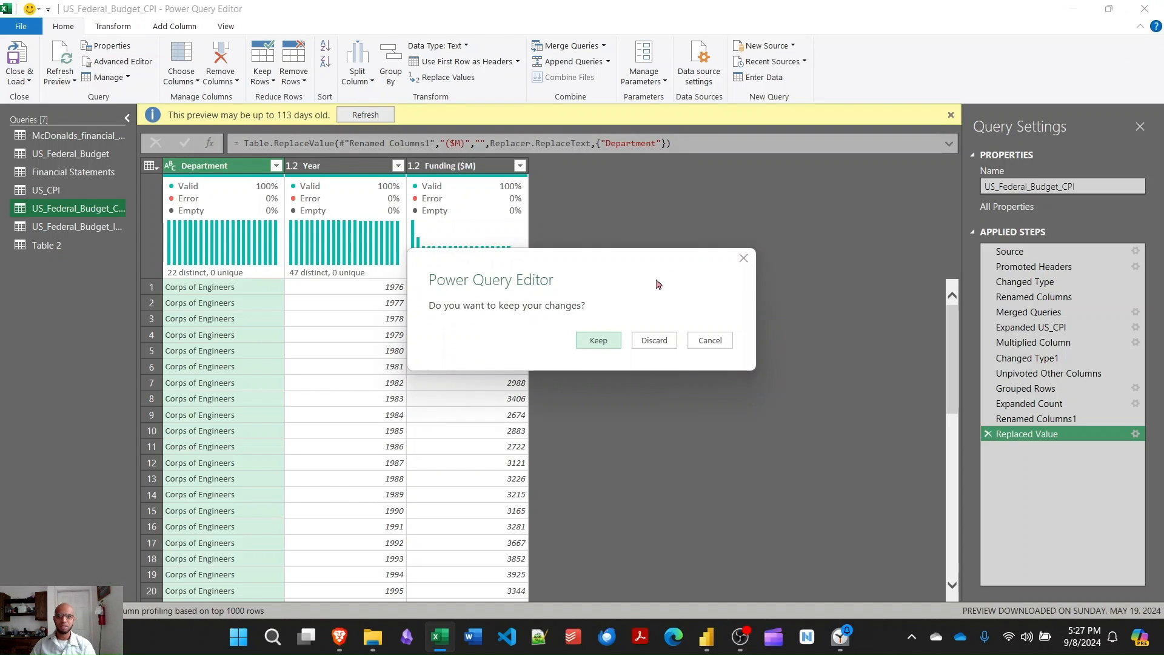
{"action": "left_click", "coordinate": [645, 340]}
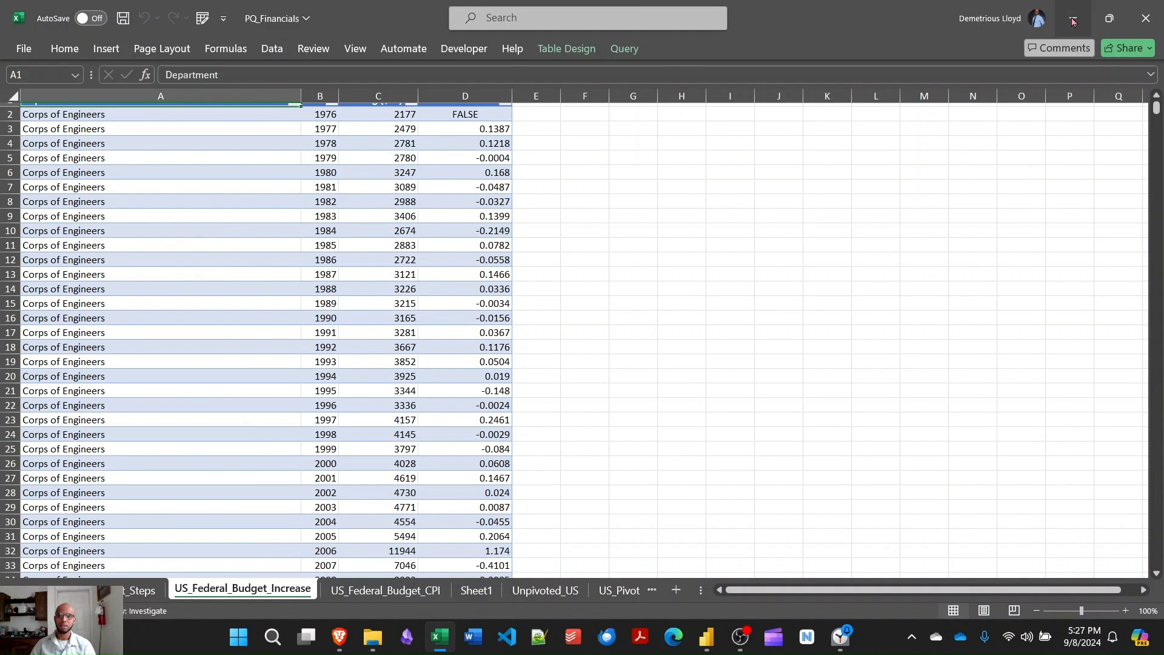
{"action": "key", "text": "alt+Tab"}
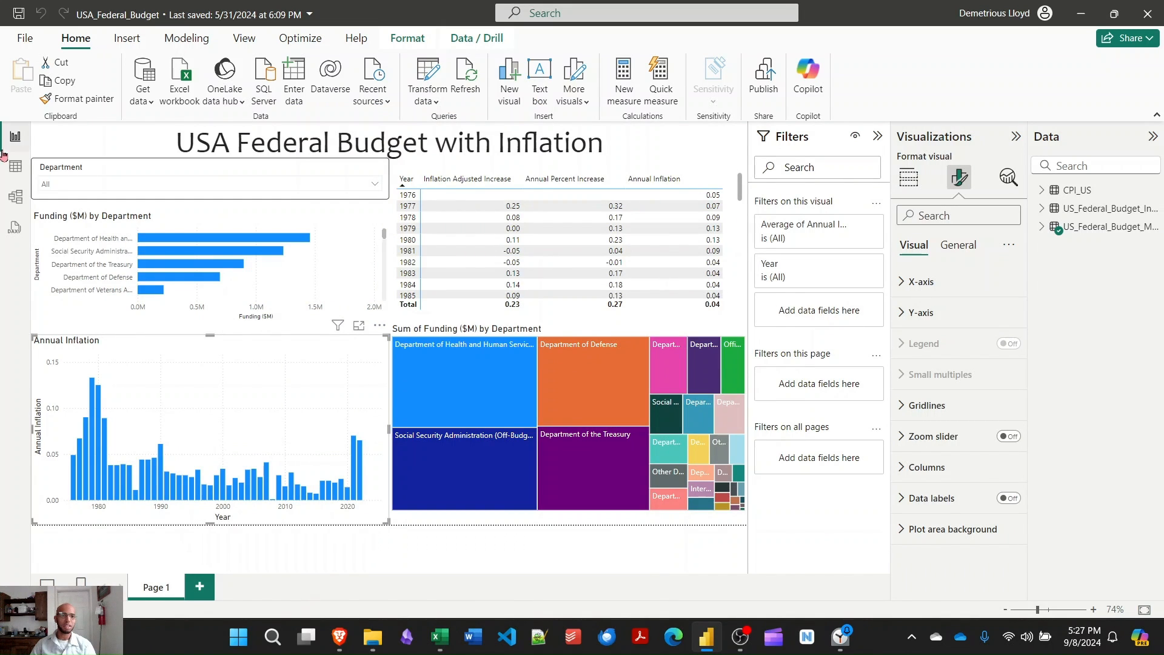
- Show the report's CPI_US table and open its query in a maximized Power Query Editor
{"action": "left_click", "coordinate": [15, 170]}
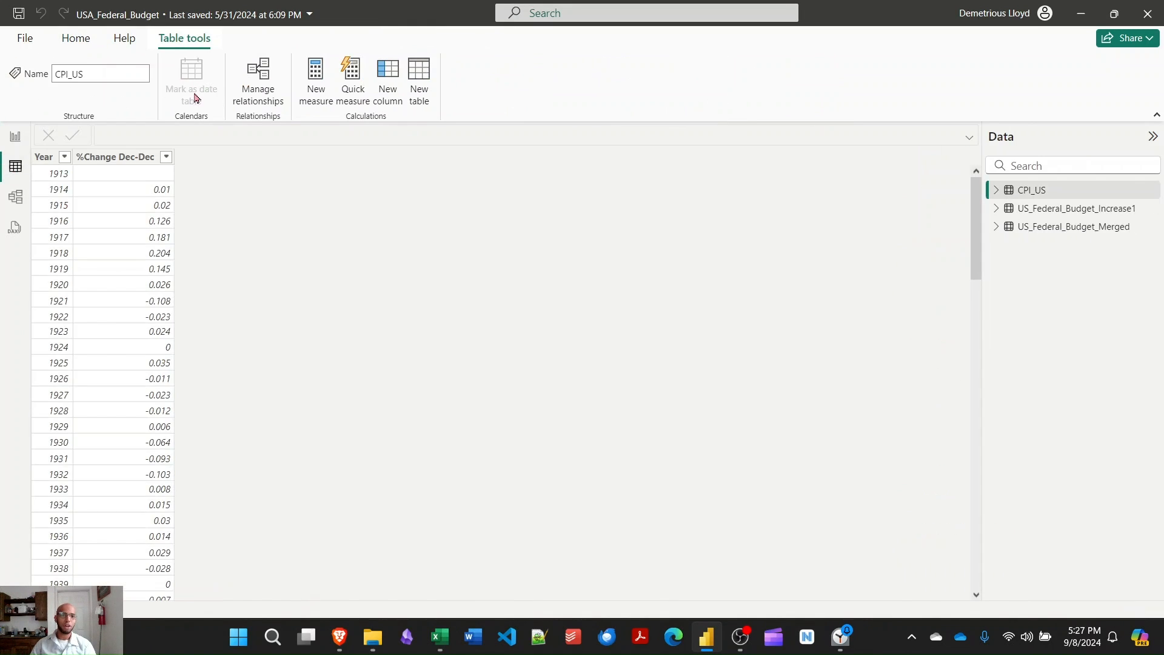
{"action": "left_click", "coordinate": [76, 38]}
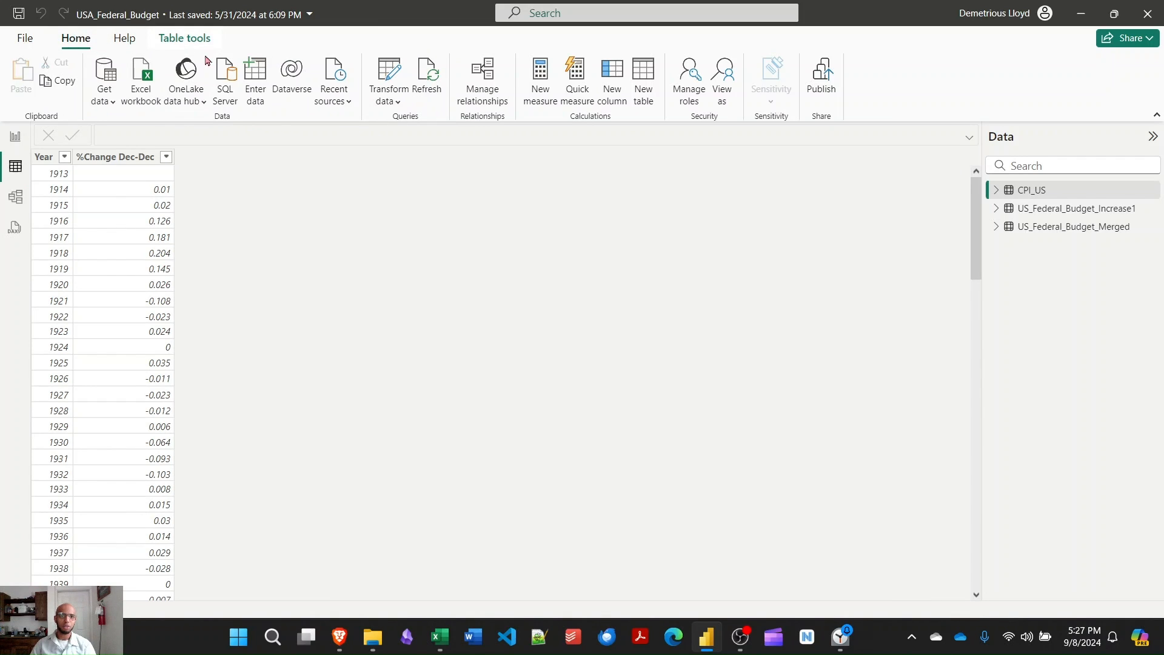
{"action": "left_click", "coordinate": [387, 77]}
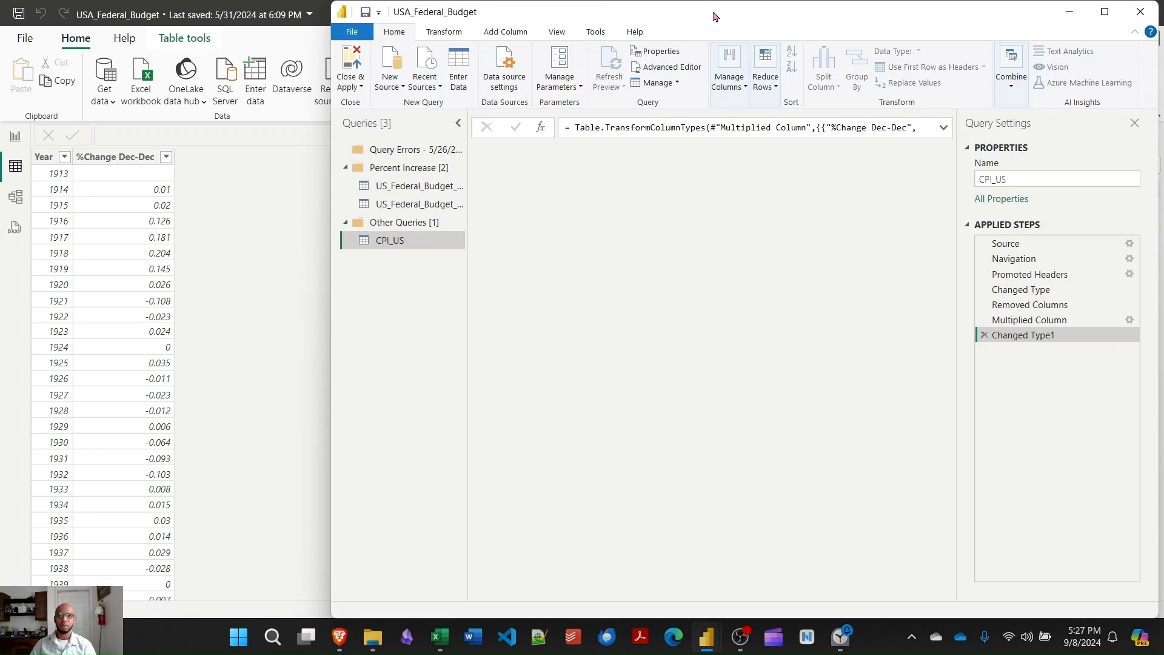
{"action": "left_click_drag", "start_coordinate": [708, 16], "coordinate": [552, 7]}
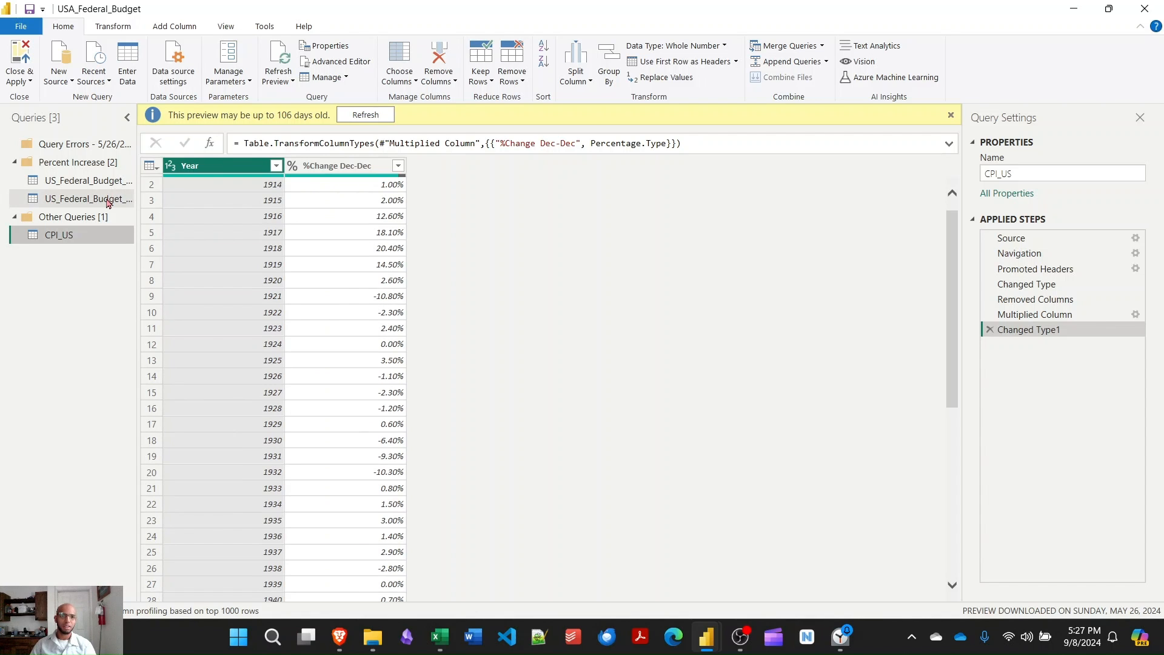
- Review the US_Federal_Budget_Merged and US_Federal_Budget_Increase1 queries with their applied steps, and close the query editor
{"action": "left_click", "coordinate": [102, 197]}
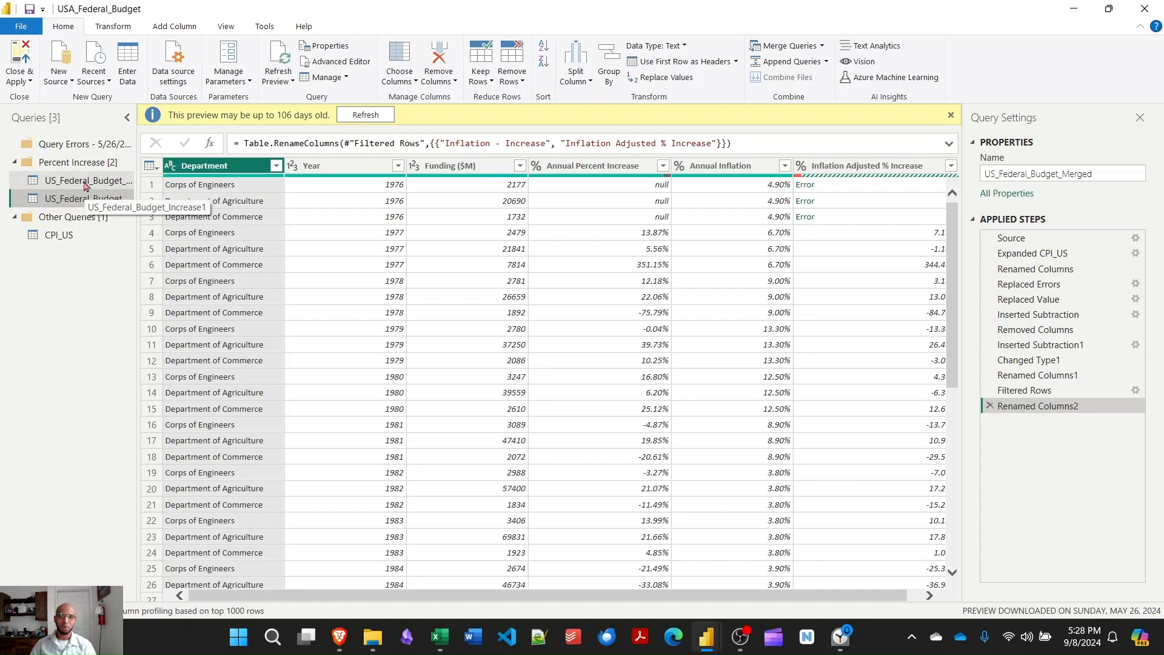
{"action": "left_click", "coordinate": [85, 185]}
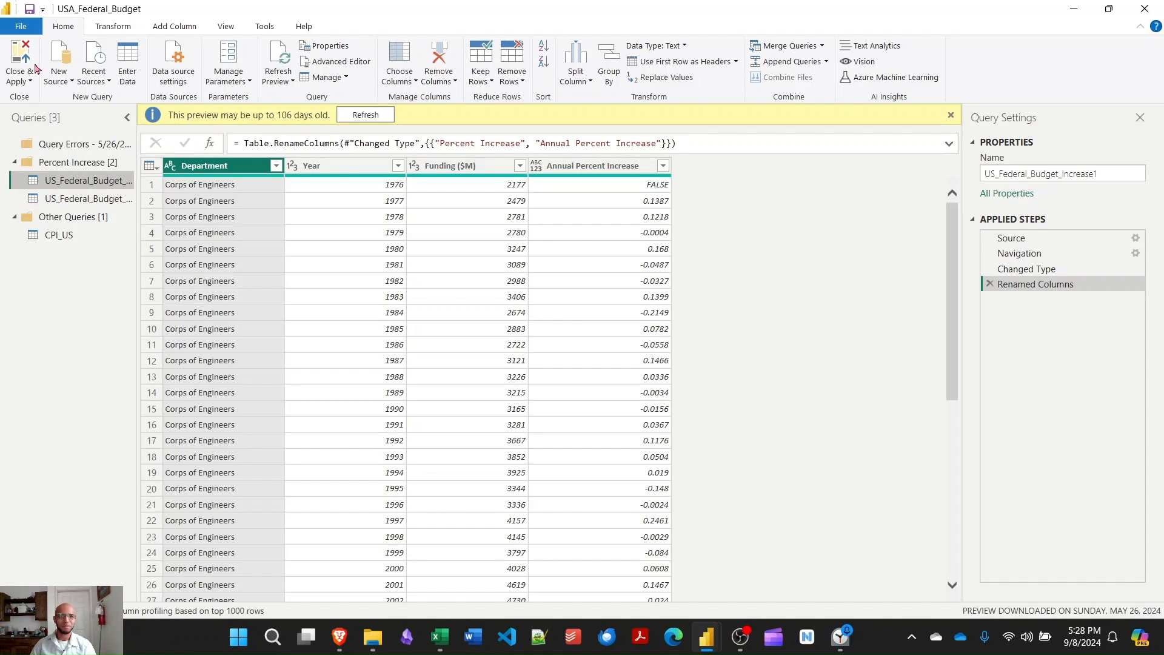
{"action": "left_click", "coordinate": [1145, 8]}
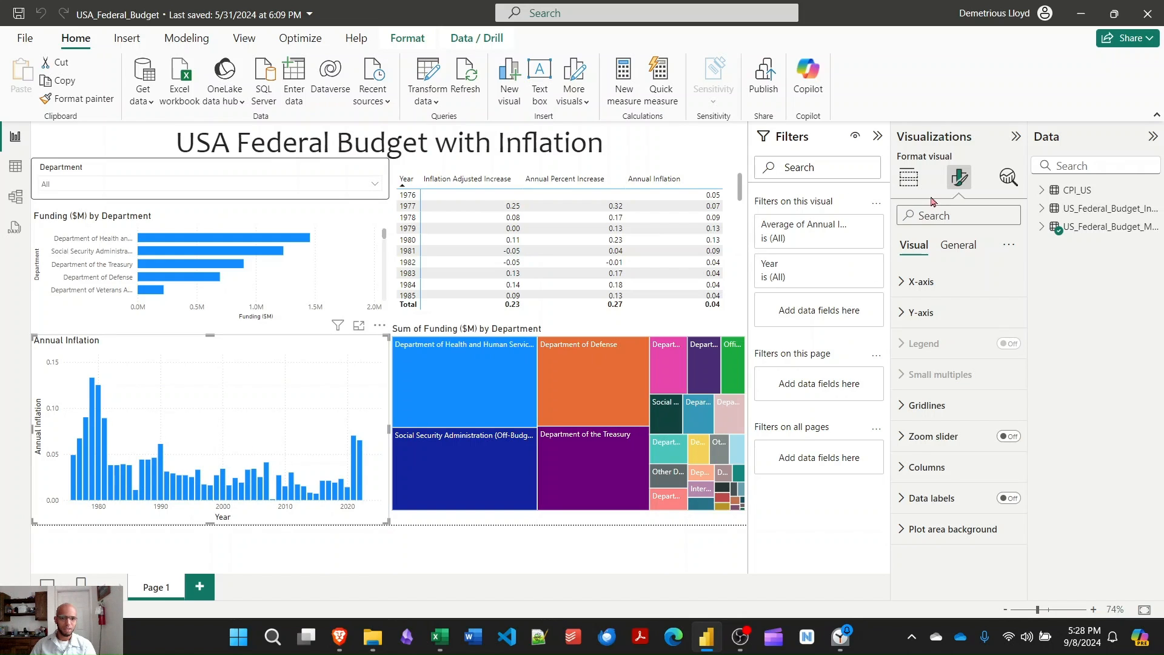
- Format the Annual Inflation field of the US_Federal_Budget_Merged table as a percentage
{"action": "mouse_move", "coordinate": [101, 469]}
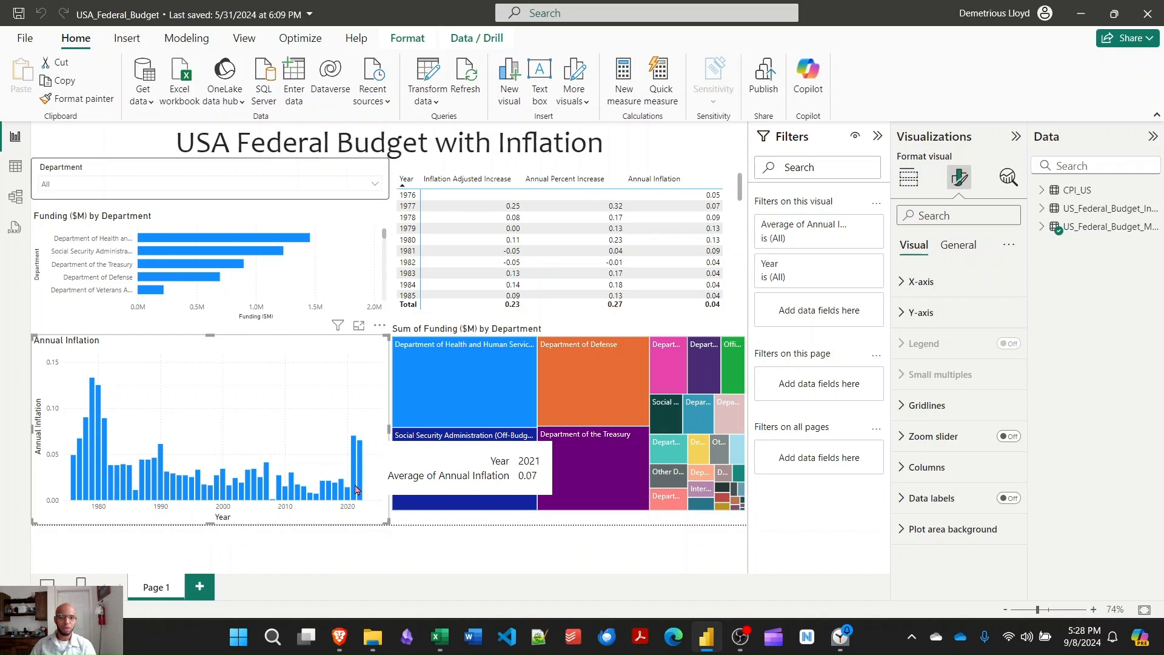
{"action": "left_click", "coordinate": [1042, 235]}
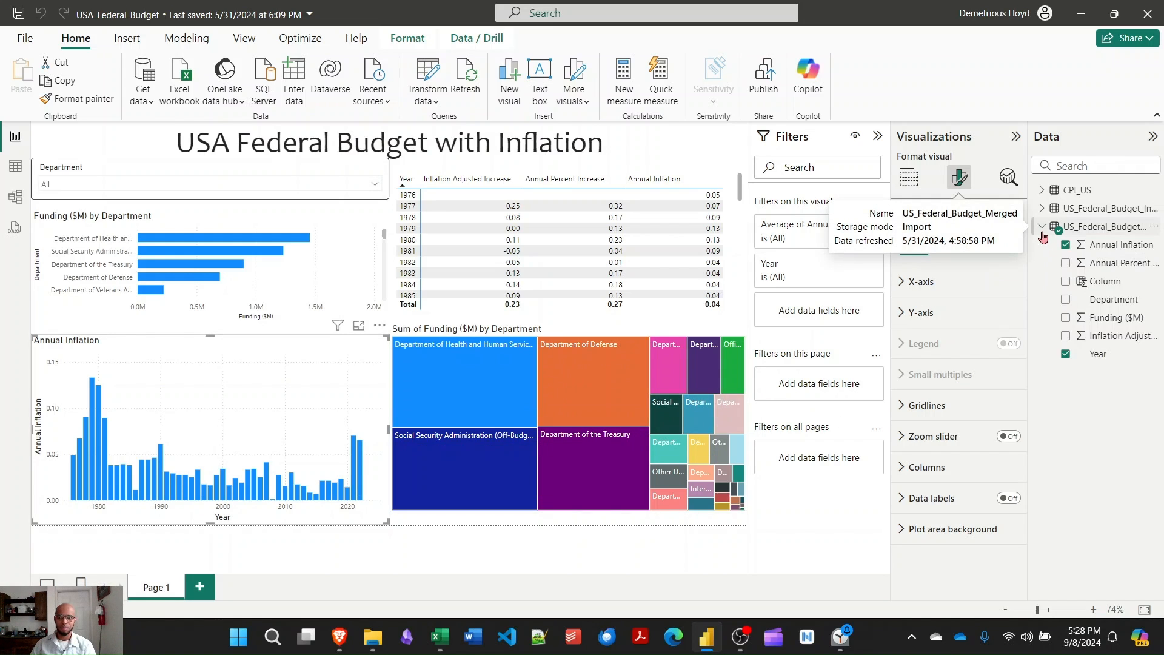
{"action": "left_click", "coordinate": [1106, 249]}
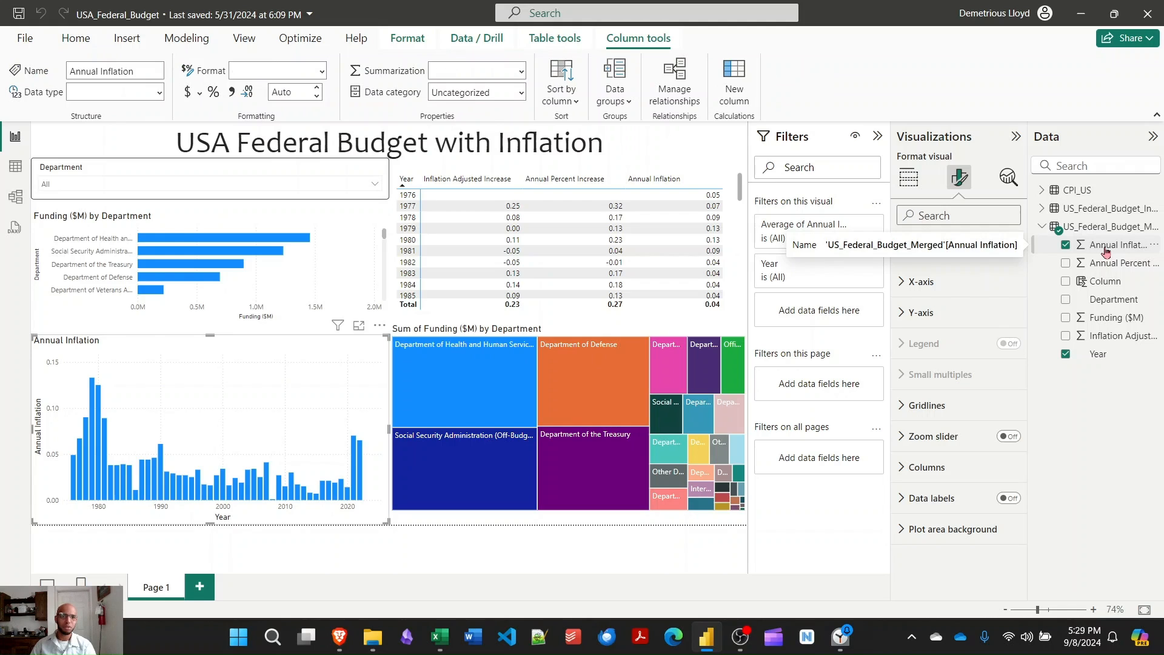
{"action": "left_click", "coordinate": [214, 92]}
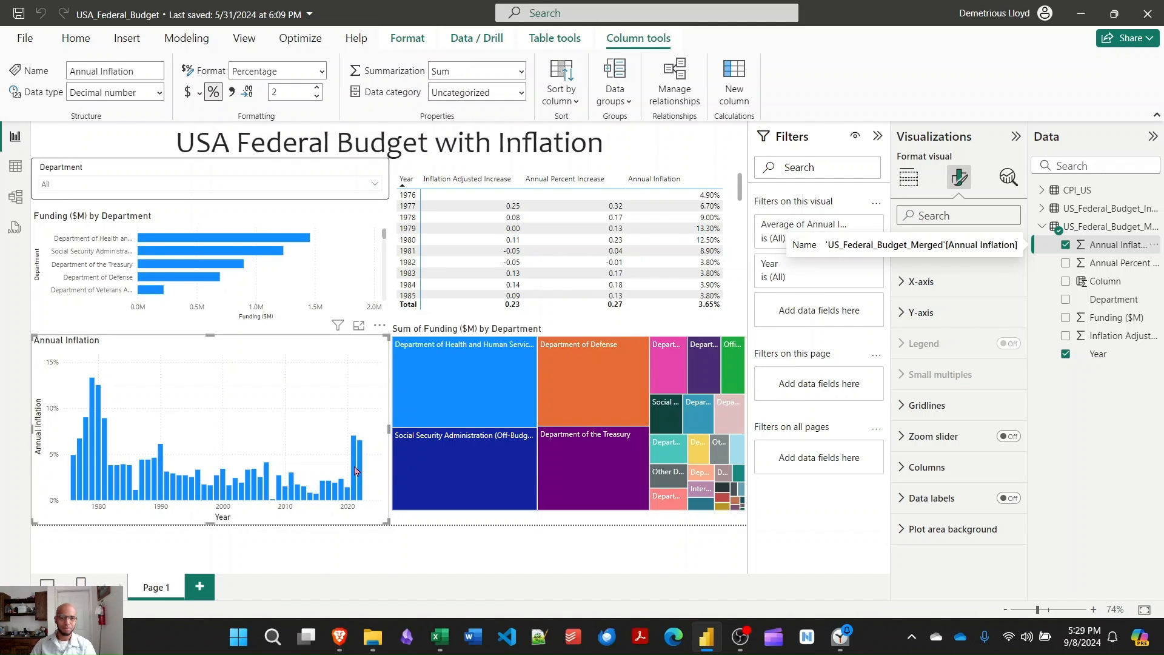
- Examine the latest bars of the Annual Inflation chart, the funding of each department, and the yearly increase table
{"action": "mouse_move", "coordinate": [356, 471]}
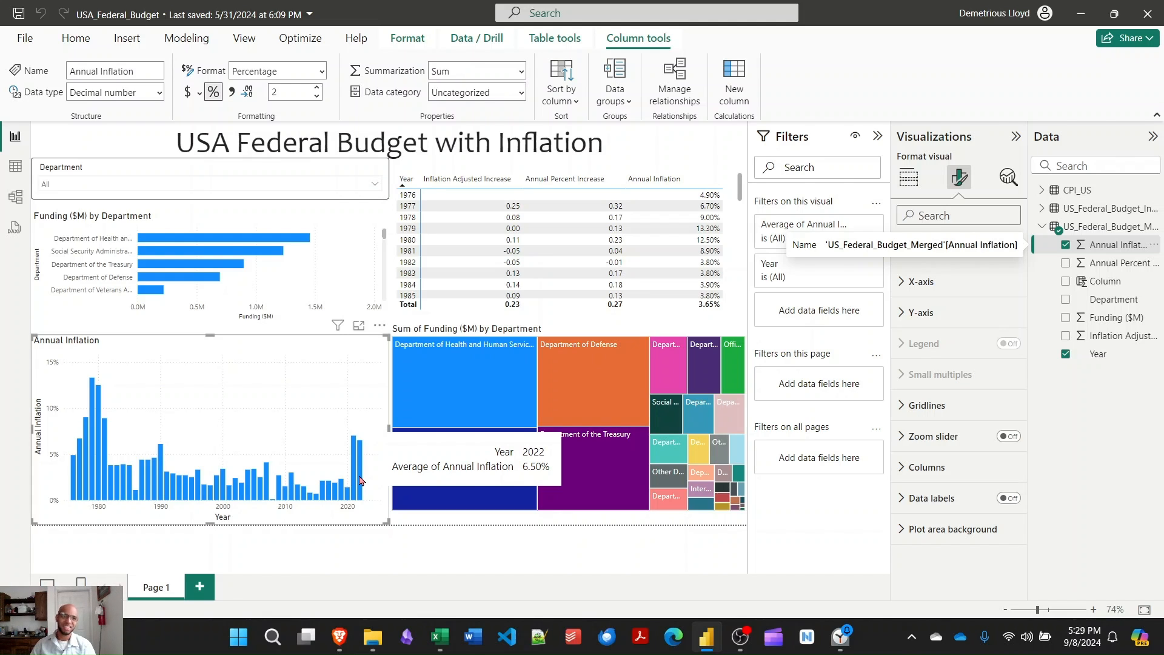
{"action": "scroll", "coordinate": [95, 231], "scroll_direction": "down", "scroll_amount": 1}
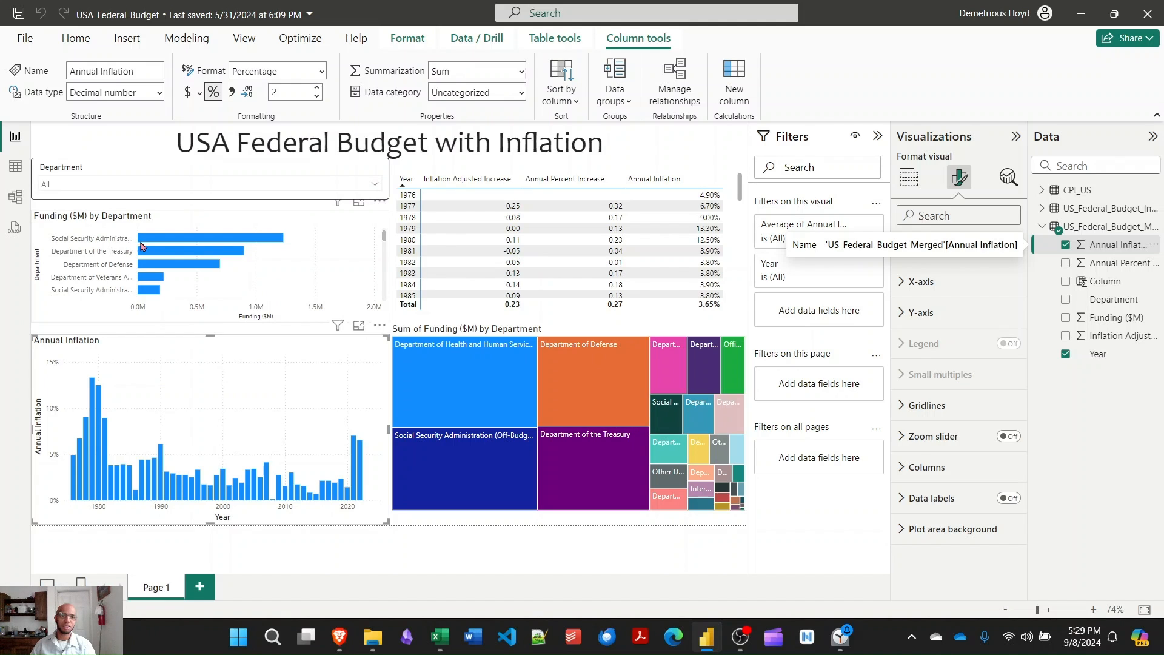
{"action": "mouse_move", "coordinate": [185, 265]}
{"action": "mouse_move", "coordinate": [155, 285]}
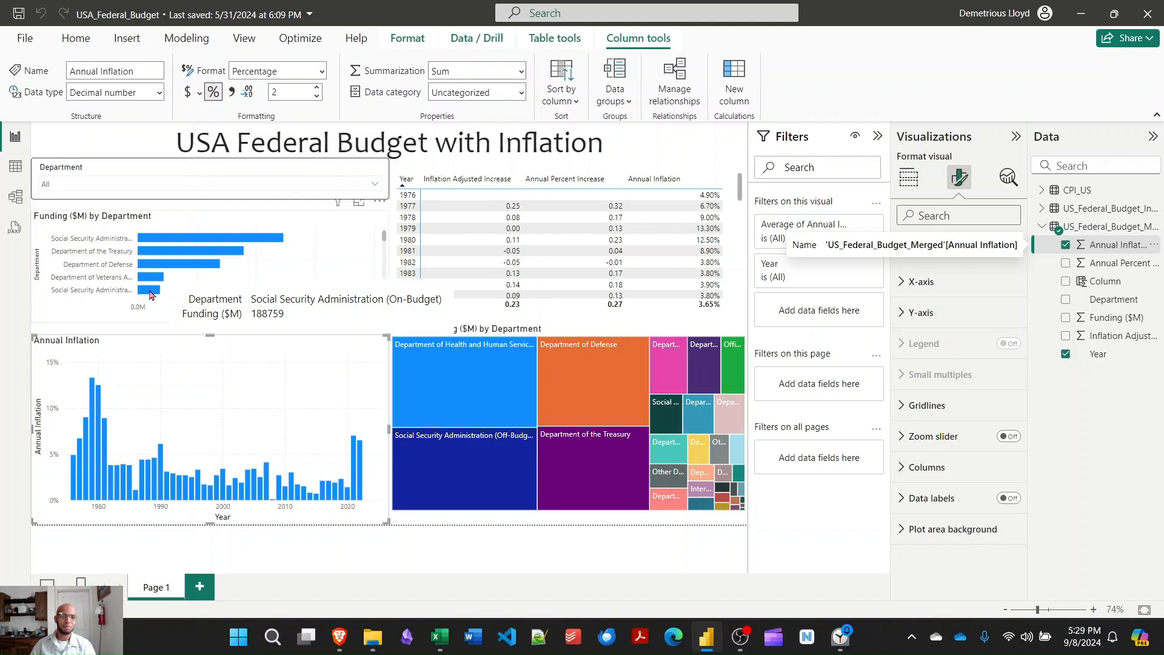
{"action": "scroll", "coordinate": [253, 286], "scroll_direction": "down", "scroll_amount": 1}
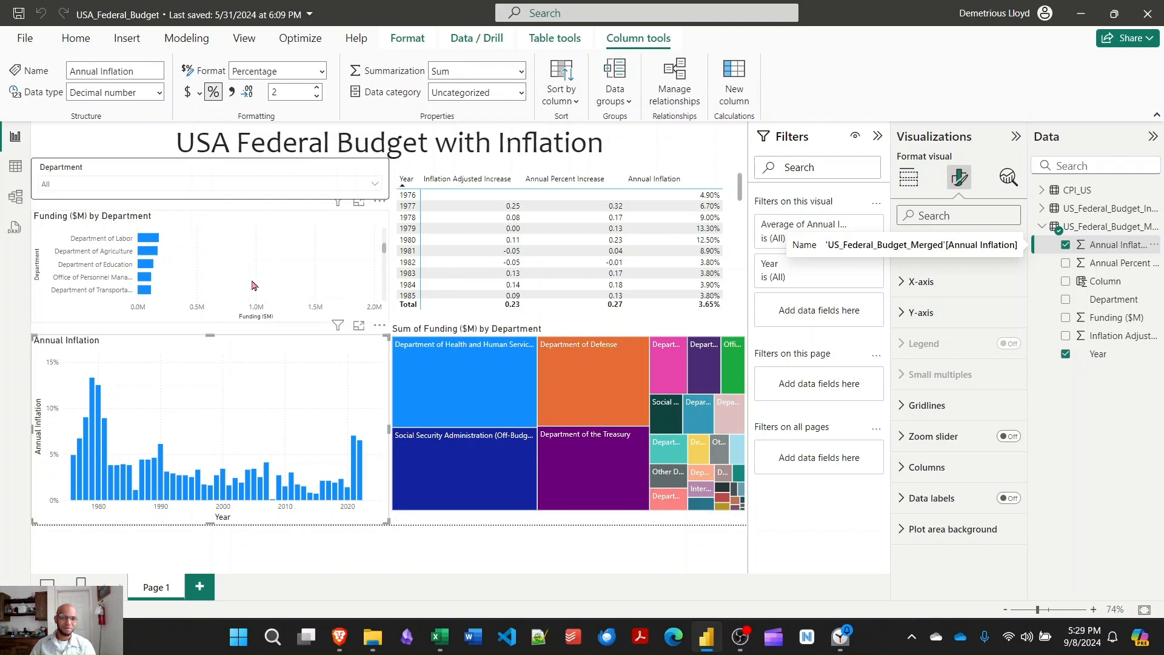
{"action": "scroll", "coordinate": [254, 286], "scroll_direction": "down", "scroll_amount": 1}
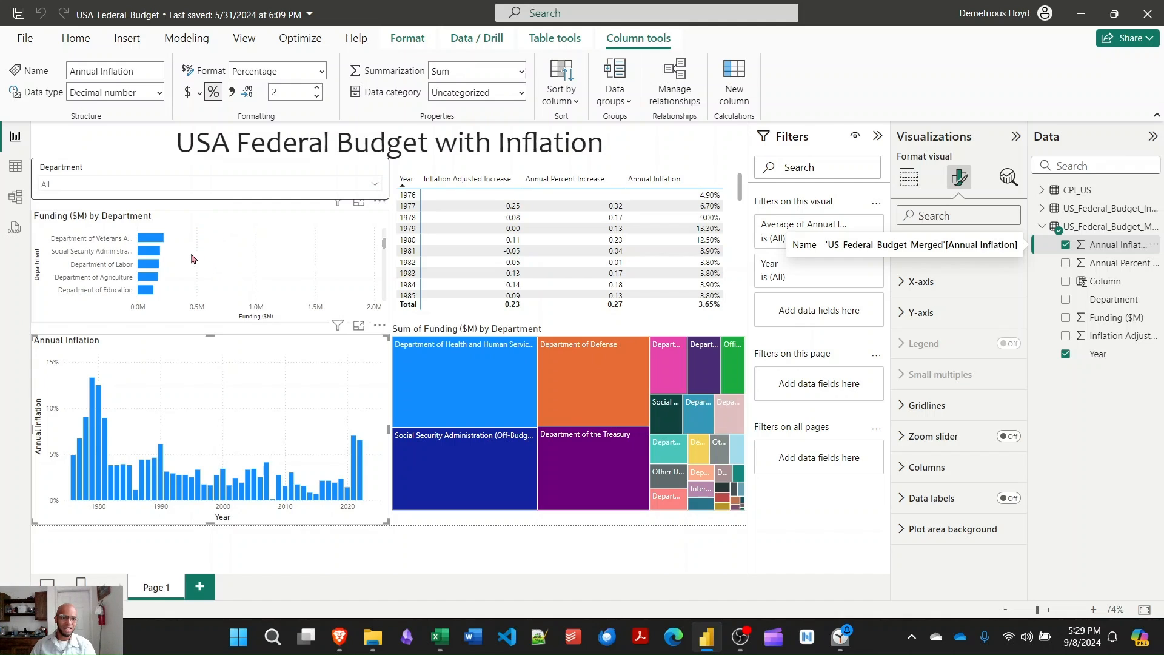
{"action": "scroll", "coordinate": [153, 278], "scroll_direction": "down", "scroll_amount": 5}
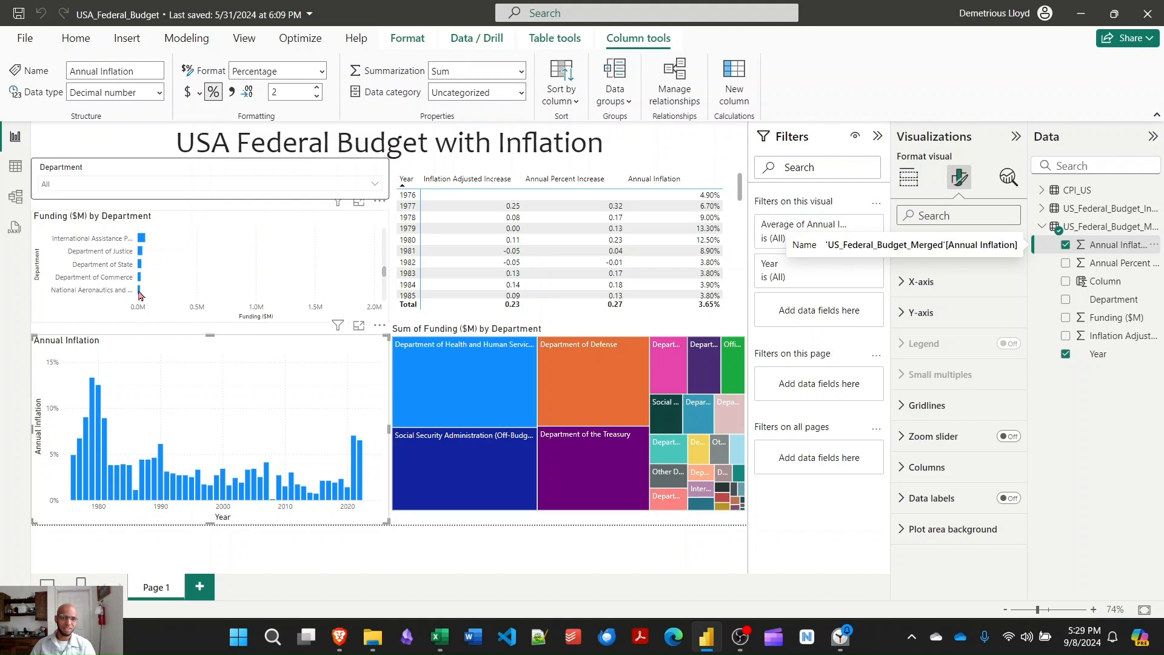
{"action": "scroll", "coordinate": [254, 277], "scroll_direction": "up", "scroll_amount": 3}
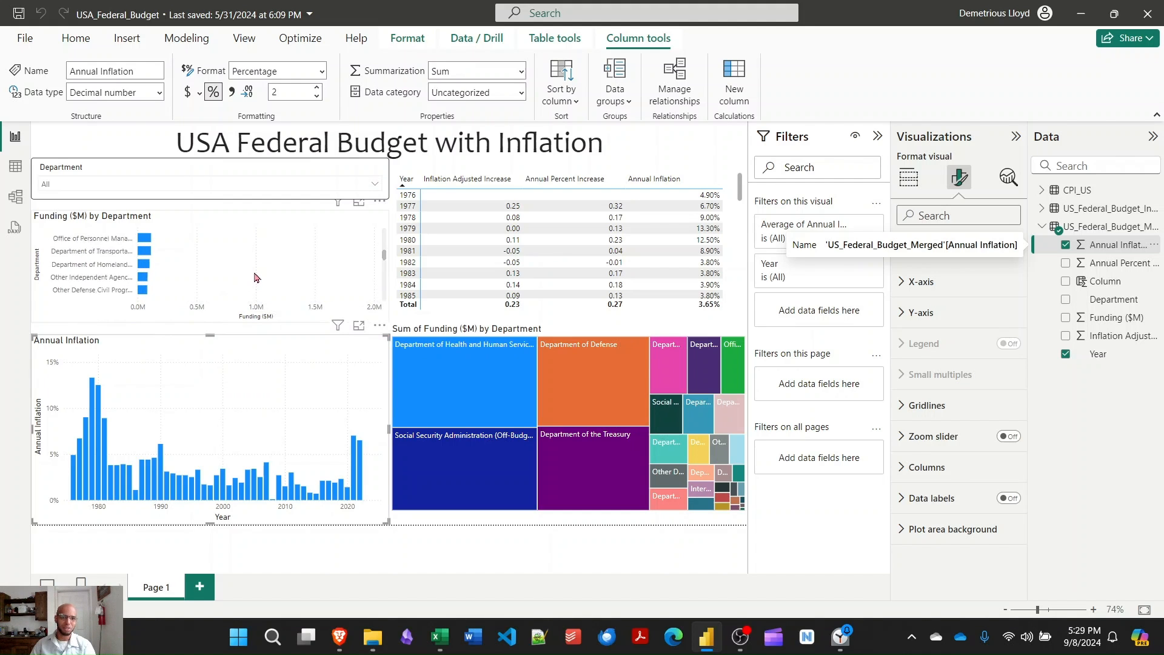
{"action": "scroll", "coordinate": [254, 277], "scroll_direction": "up", "scroll_amount": 3}
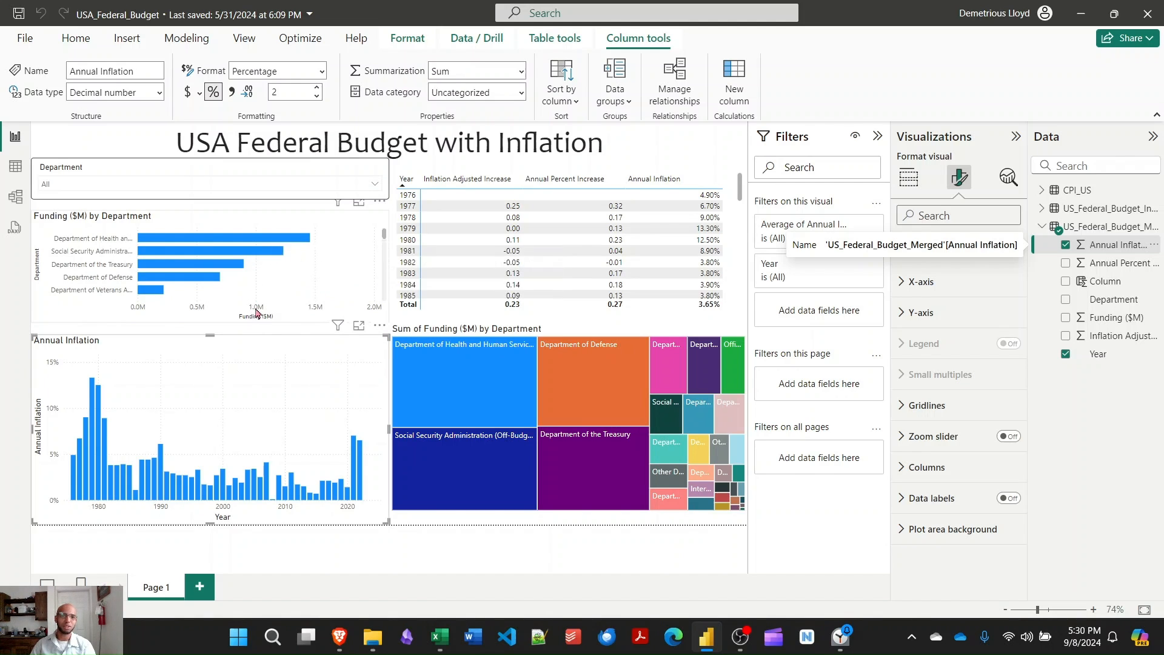
{"action": "mouse_move", "coordinate": [271, 256]}
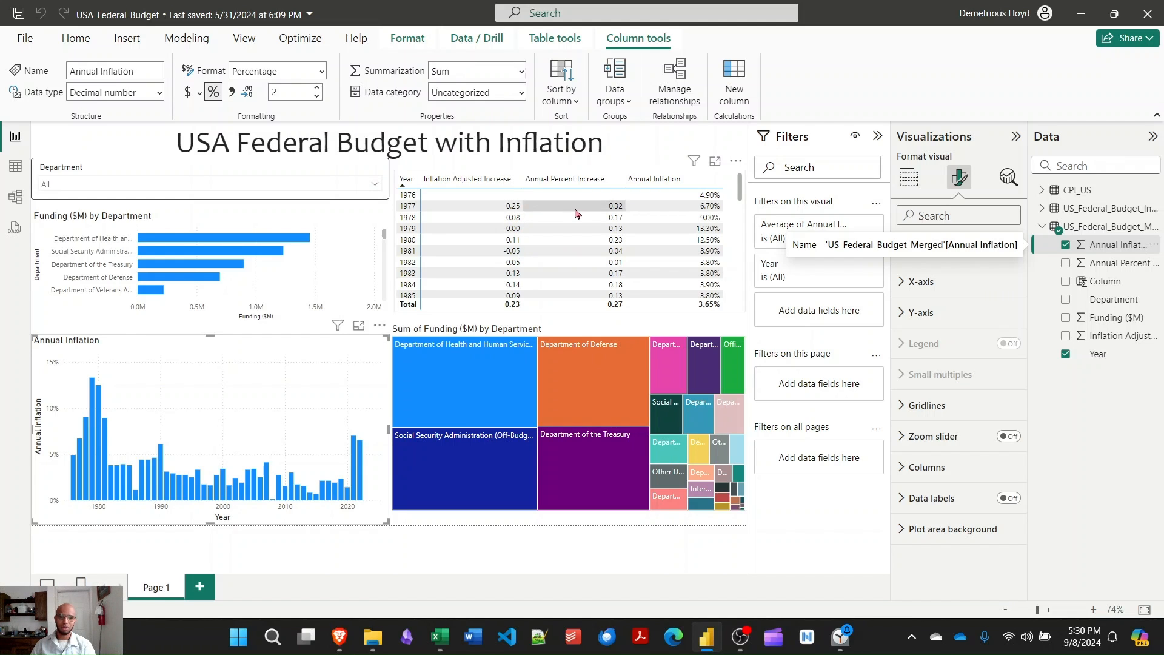
{"action": "scroll", "coordinate": [578, 213], "scroll_direction": "down", "scroll_amount": 1}
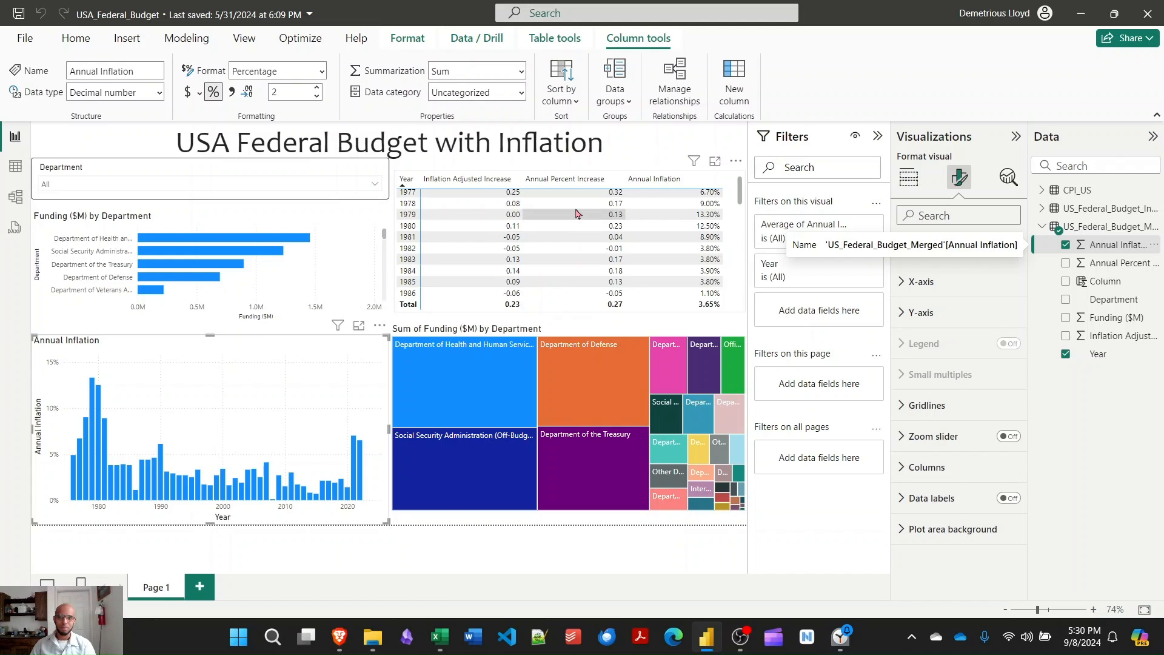
{"action": "scroll", "coordinate": [579, 215], "scroll_direction": "up", "scroll_amount": 1}
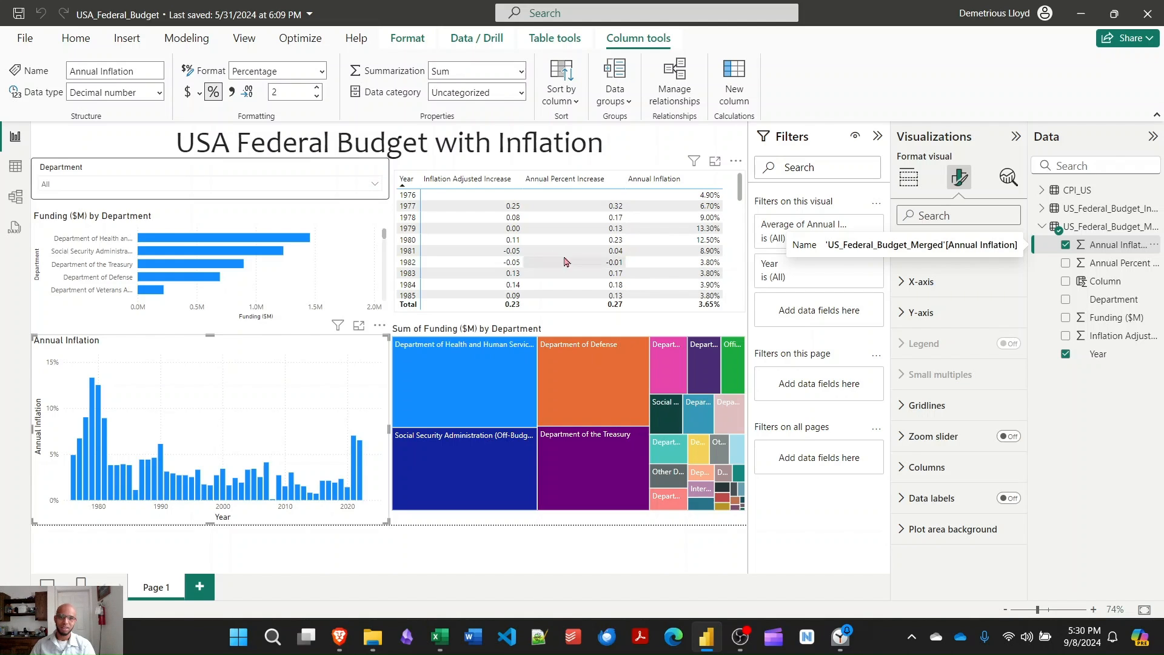
- Filter the report to the Department of Agriculture with the Department slicer
{"action": "left_click", "coordinate": [372, 187]}
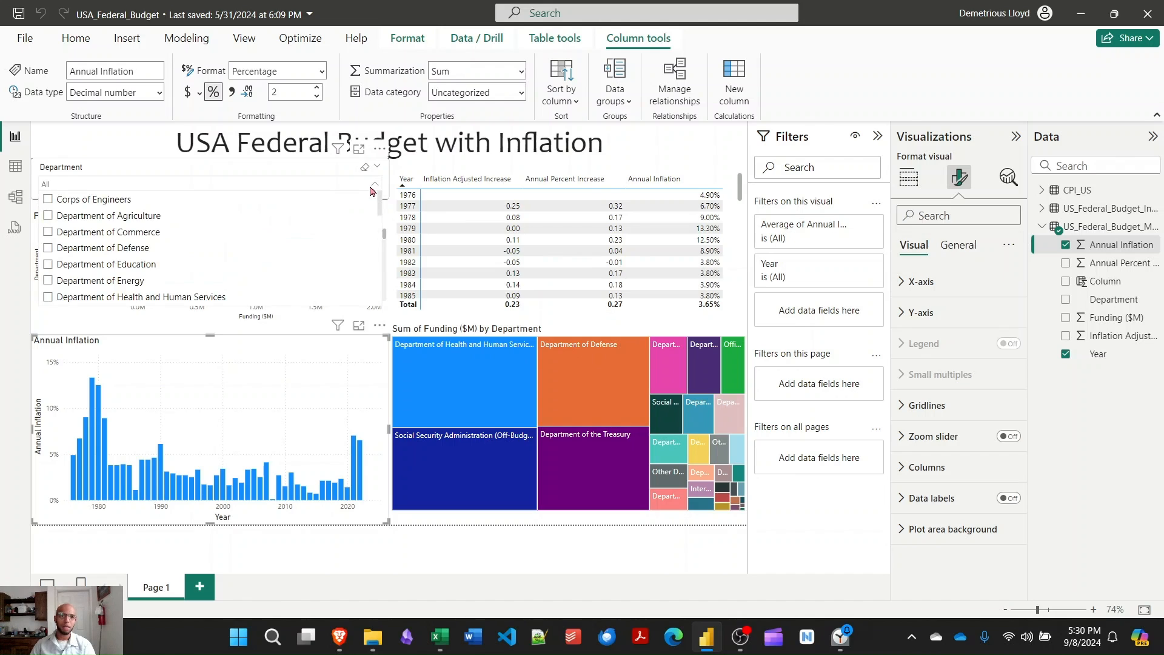
{"action": "left_click", "coordinate": [49, 217]}
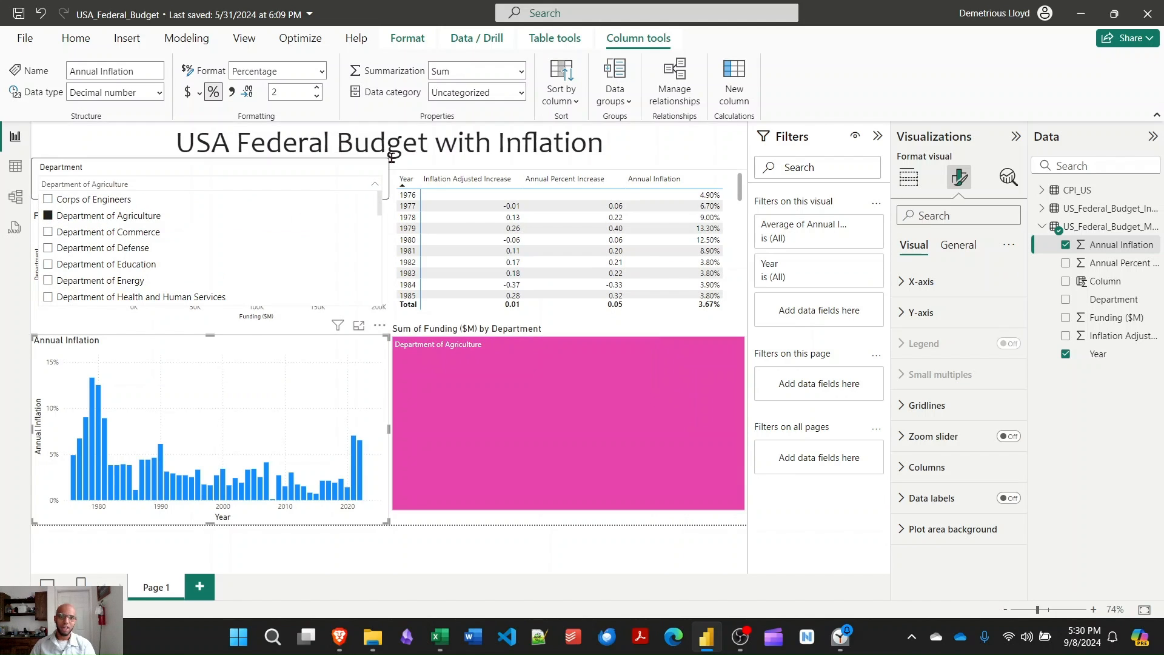
{"action": "left_click", "coordinate": [372, 180]}
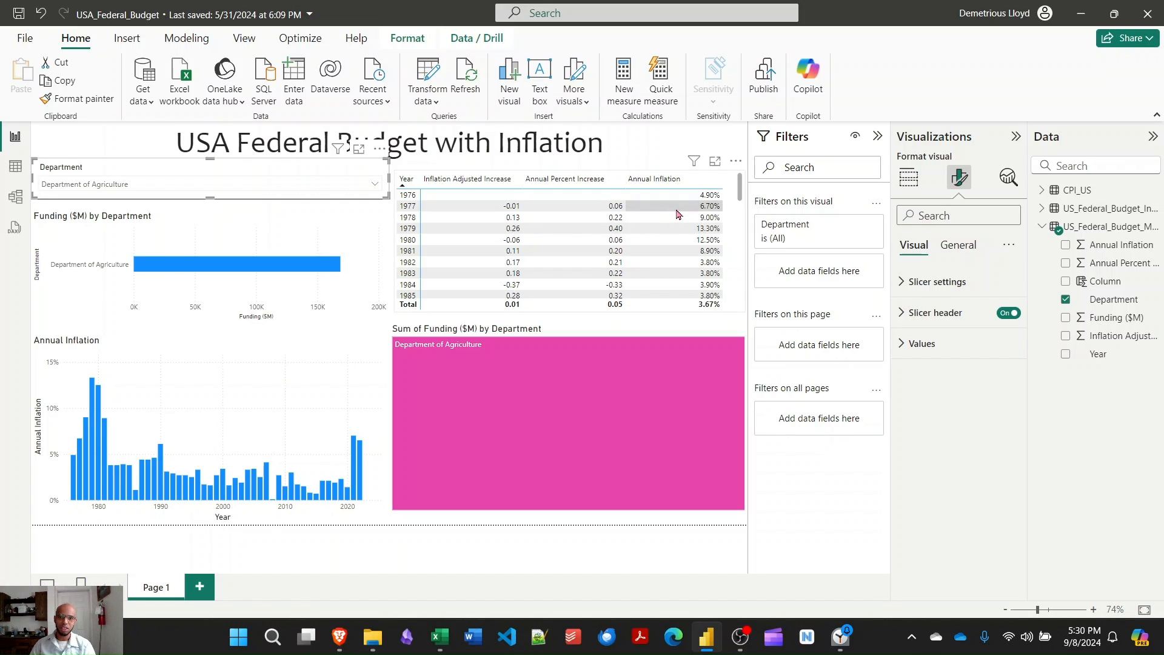
- Review the filtered yearly table and sort it by Annual Percent Increase in descending order
{"action": "scroll", "coordinate": [577, 209], "scroll_direction": "down", "scroll_amount": 1}
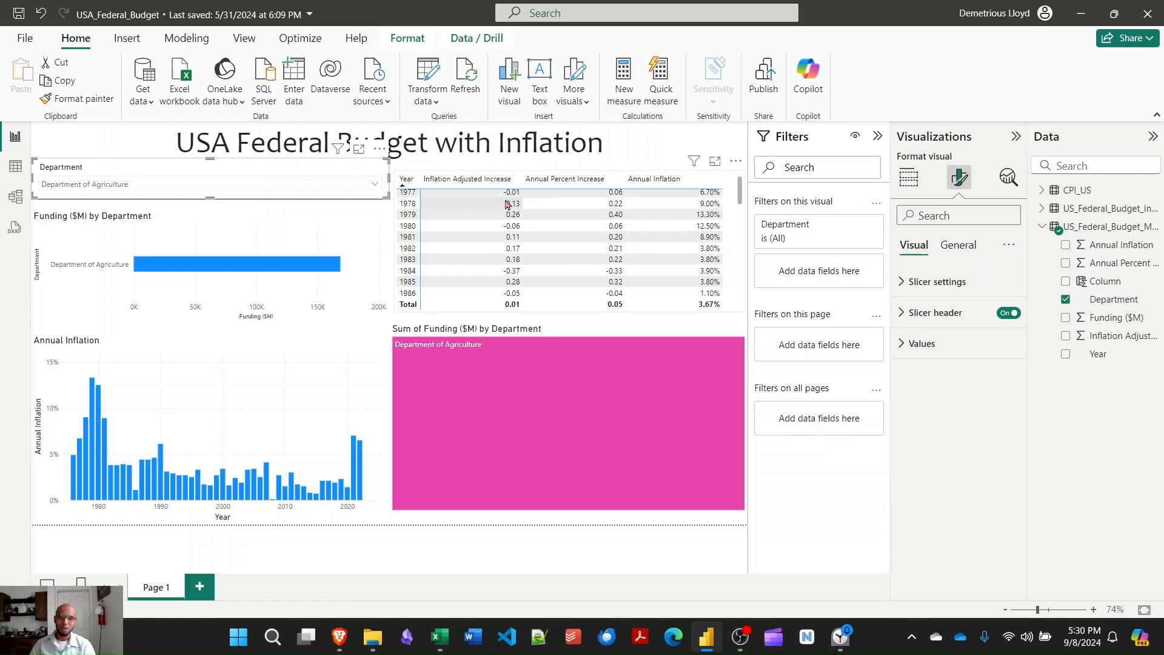
{"action": "scroll", "coordinate": [508, 204], "scroll_direction": "up", "scroll_amount": 1}
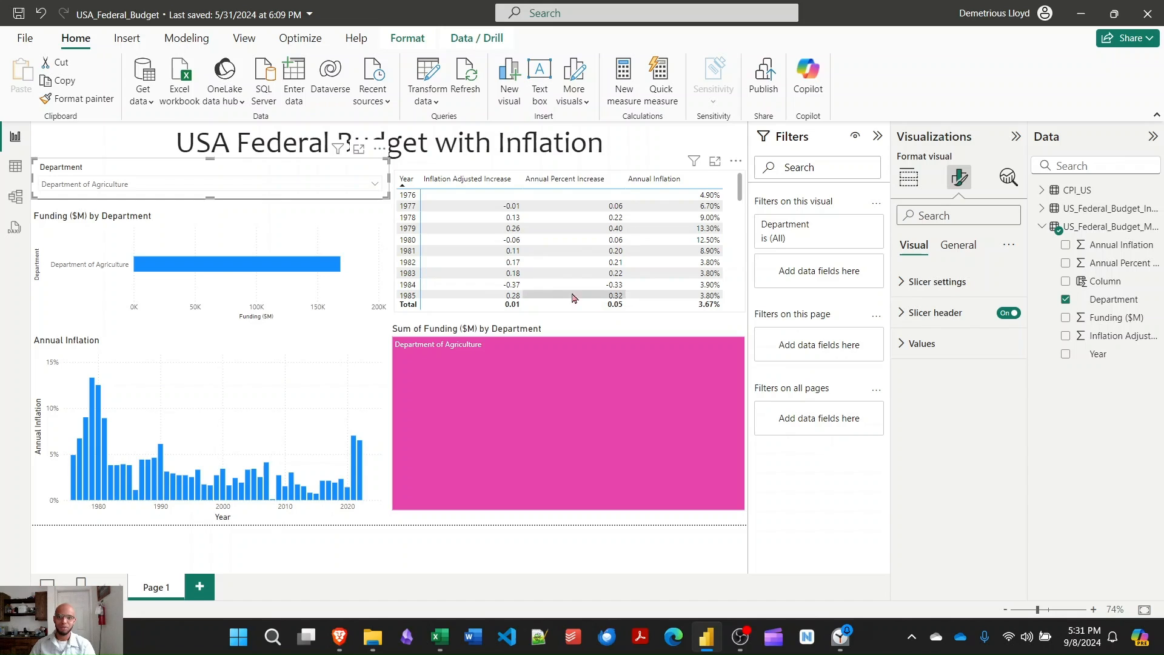
{"action": "left_click", "coordinate": [580, 187]}
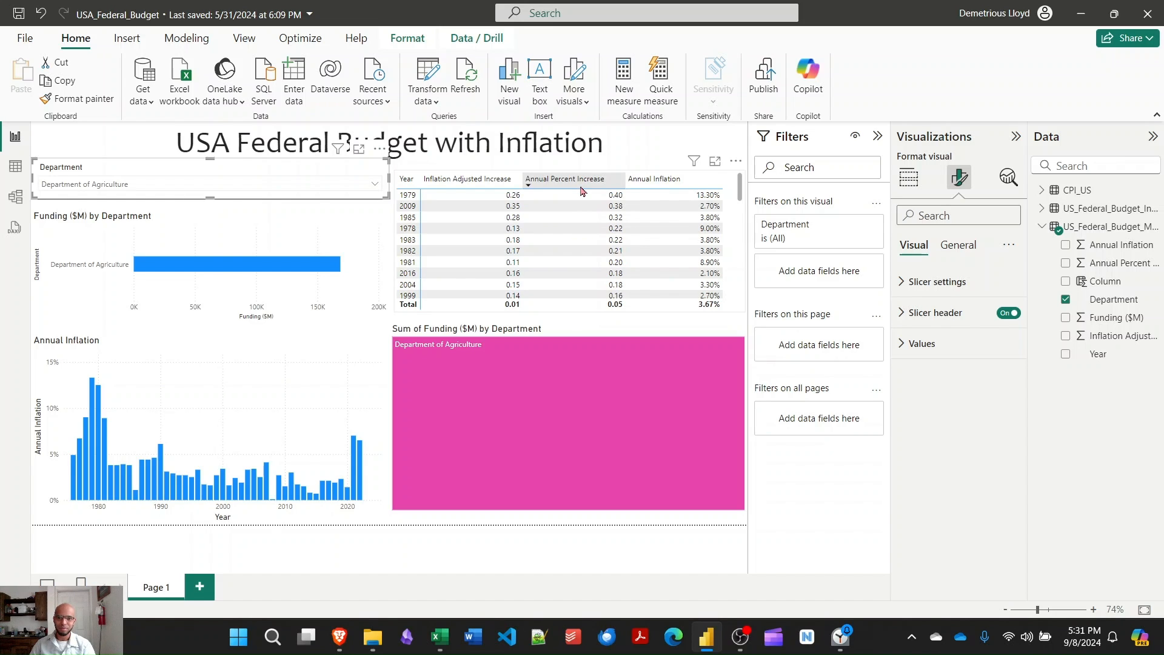
- Format the Annual Percent Increase and Inflation Adjusted % Increase fields of the US_Federal_Budget_Merged table as percentages and check the yearly table
{"action": "left_click", "coordinate": [586, 217]}
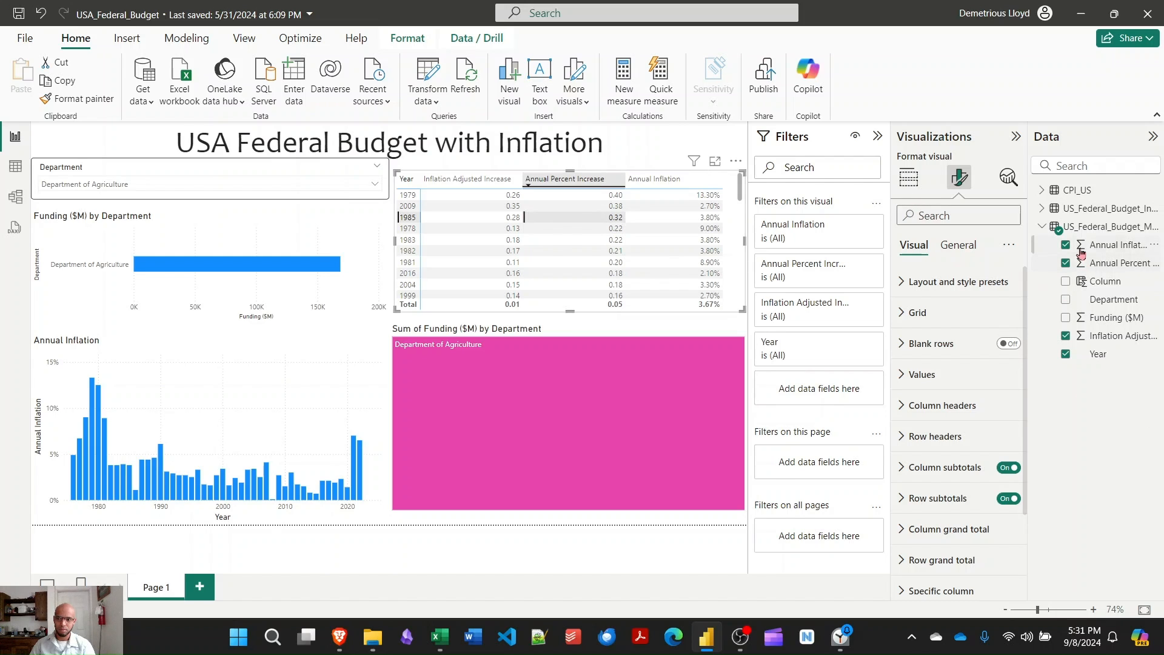
{"action": "left_click", "coordinate": [1088, 265]}
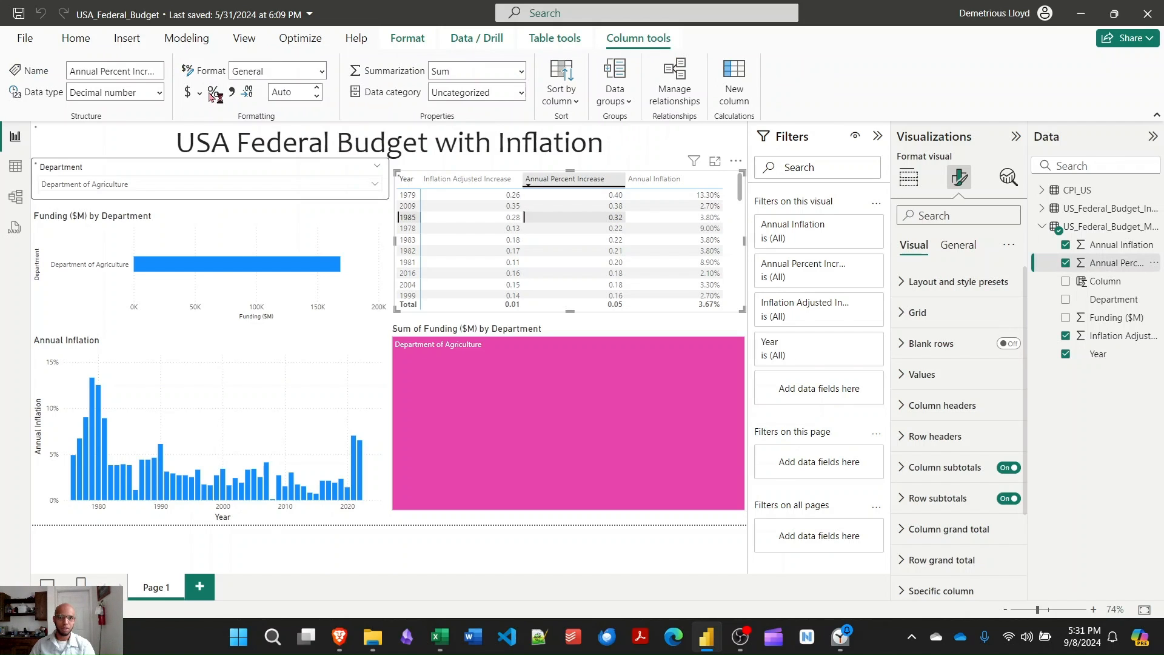
{"action": "left_click", "coordinate": [212, 94]}
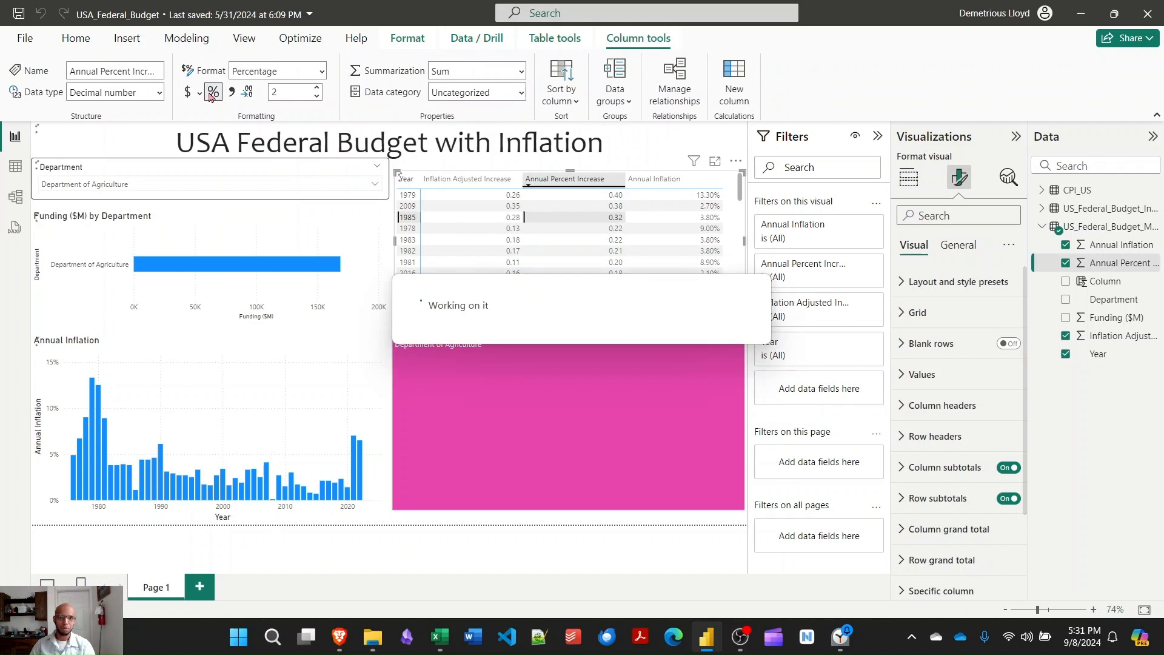
{"action": "left_click", "coordinate": [1110, 338]}
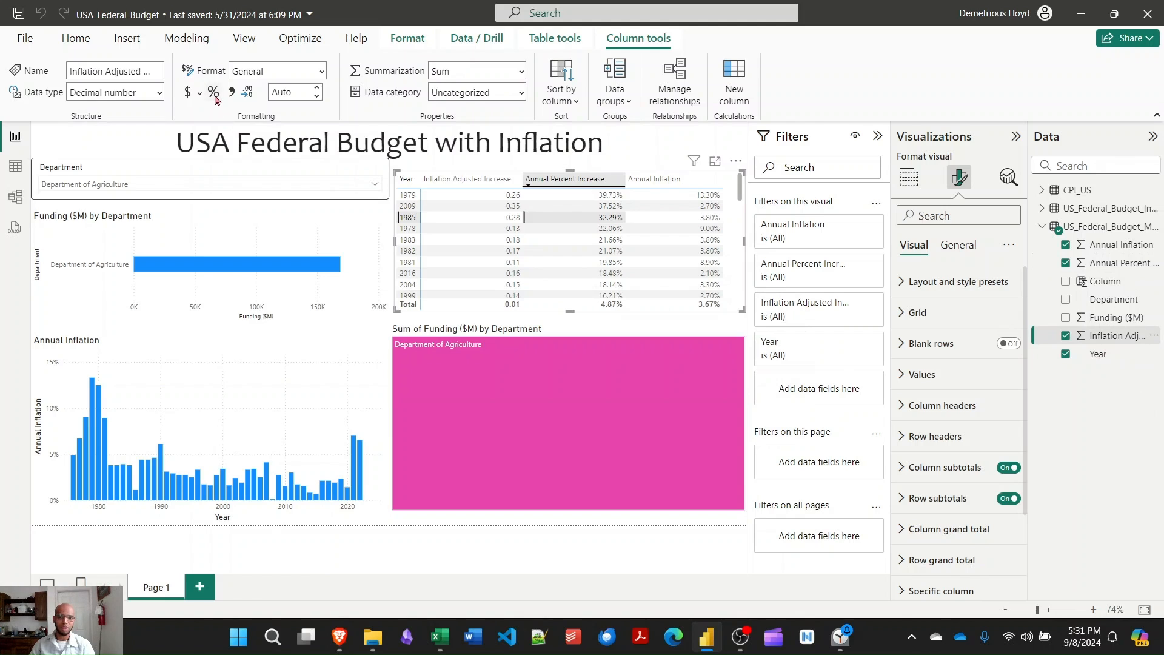
{"action": "left_click", "coordinate": [216, 98]}
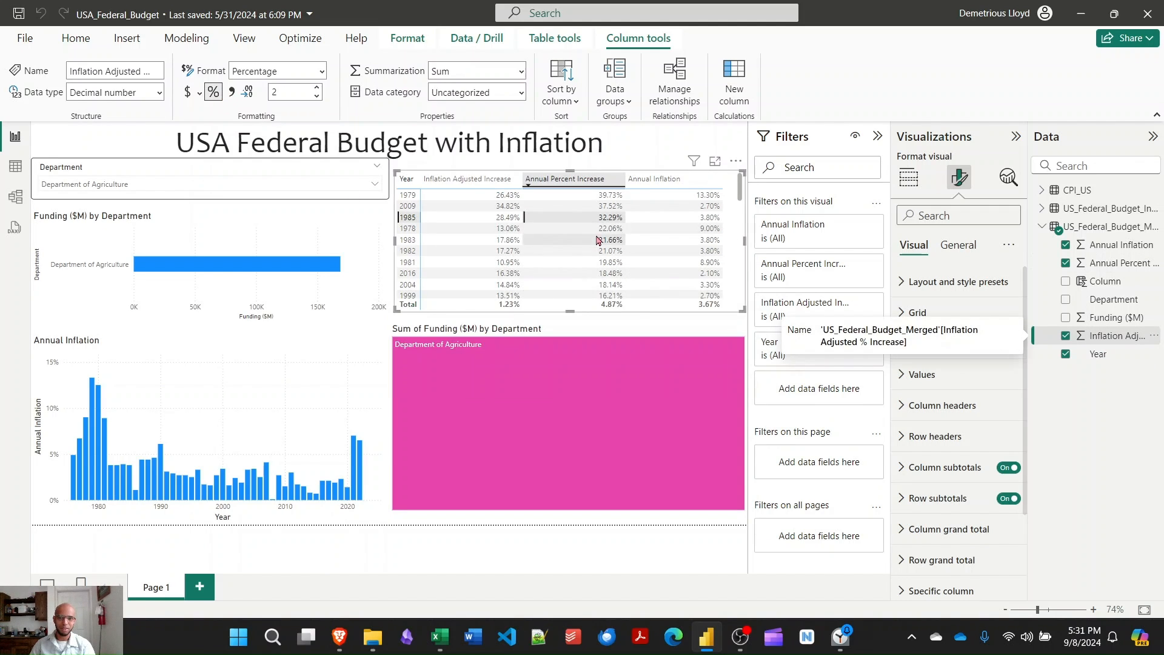
{"action": "scroll", "coordinate": [601, 237], "scroll_direction": "down", "scroll_amount": 3}
{"action": "scroll", "coordinate": [600, 238], "scroll_direction": "up", "scroll_amount": 3}
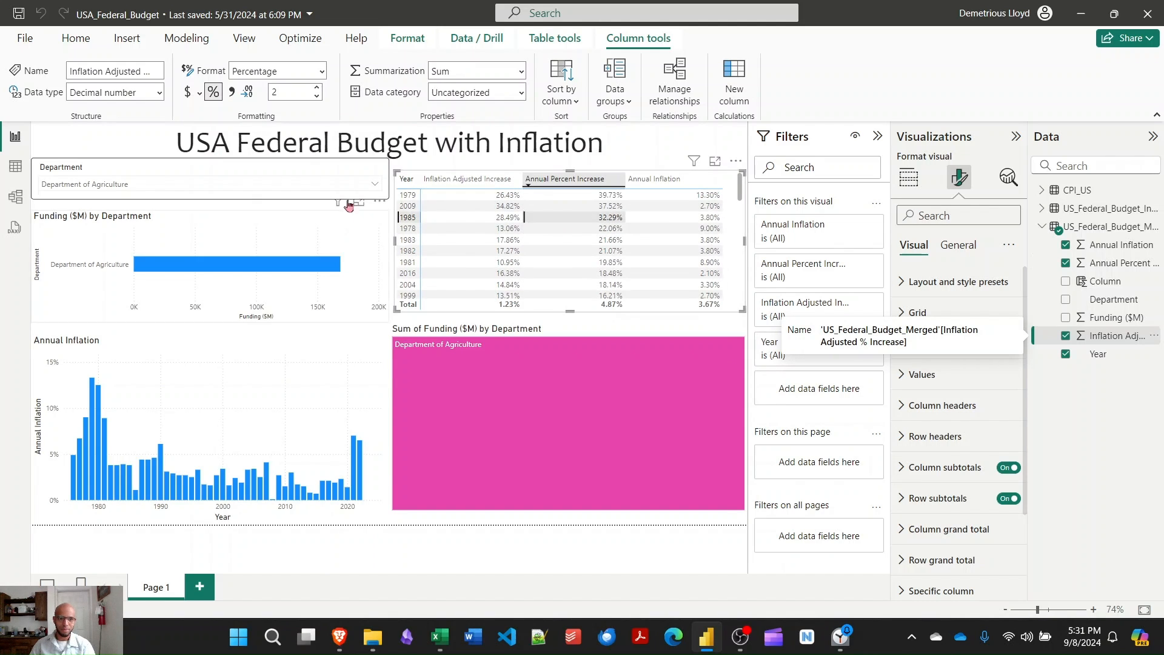
- Reset the Department slicer to all departments and review the bars of the Funding ($M) by Department chart
{"action": "left_click", "coordinate": [364, 191]}
{"action": "left_click", "coordinate": [89, 220]}
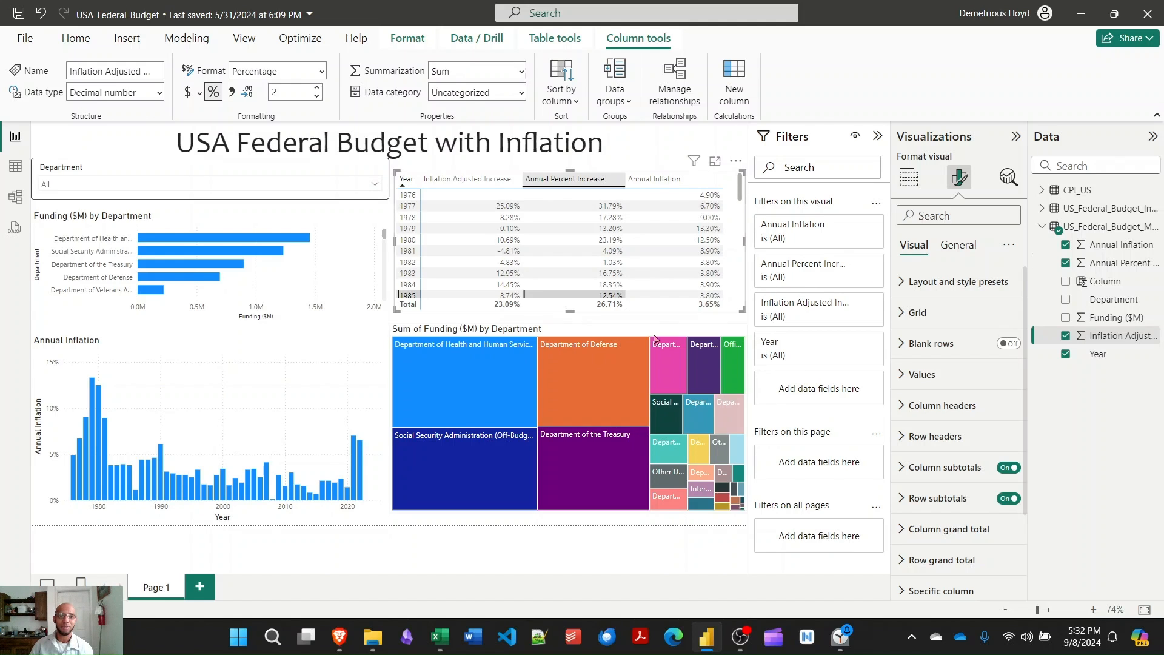
{"action": "scroll", "coordinate": [277, 238], "scroll_direction": "down", "scroll_amount": 1}
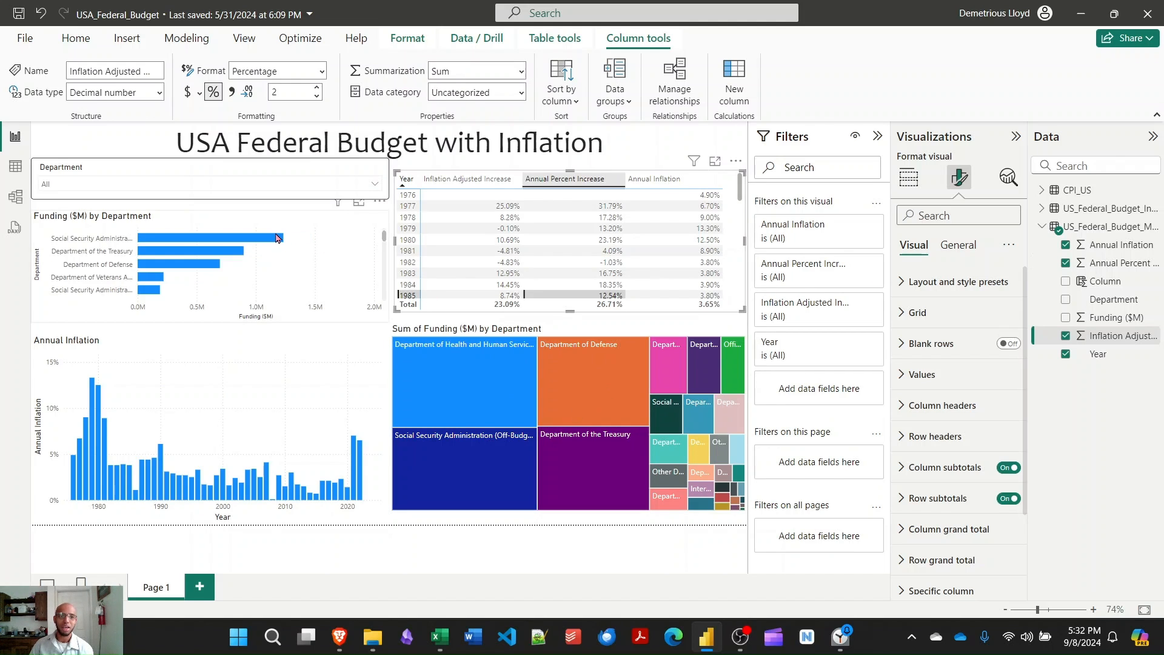
{"action": "scroll", "coordinate": [284, 242], "scroll_direction": "up", "scroll_amount": 1}
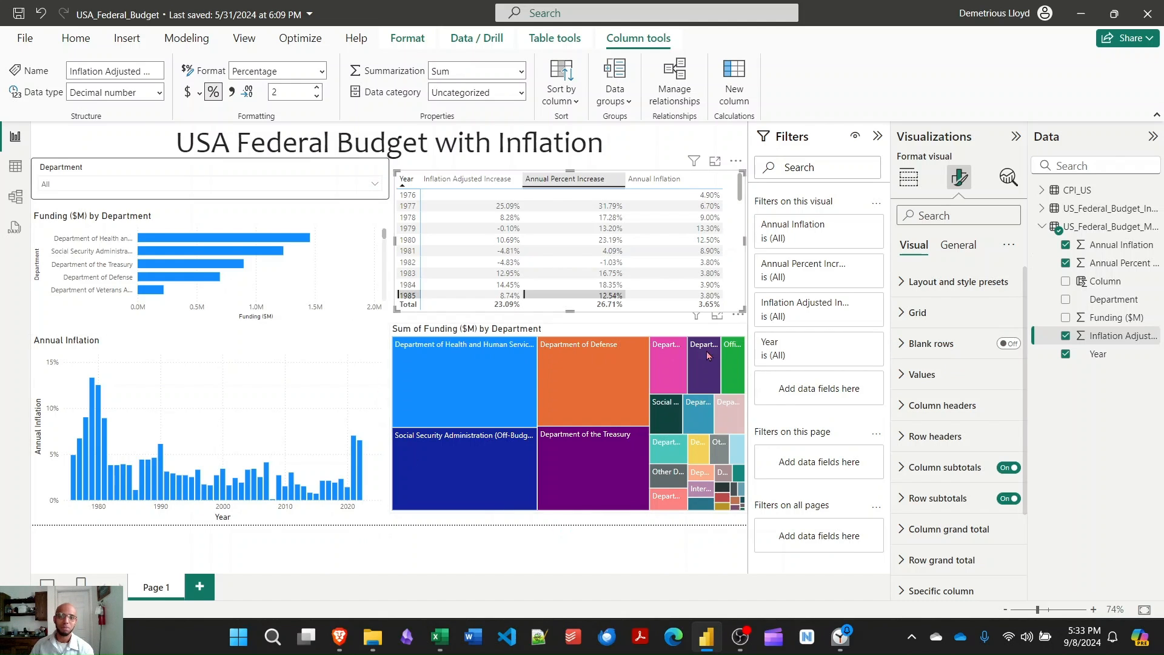
{"action": "mouse_move", "coordinate": [222, 264]}
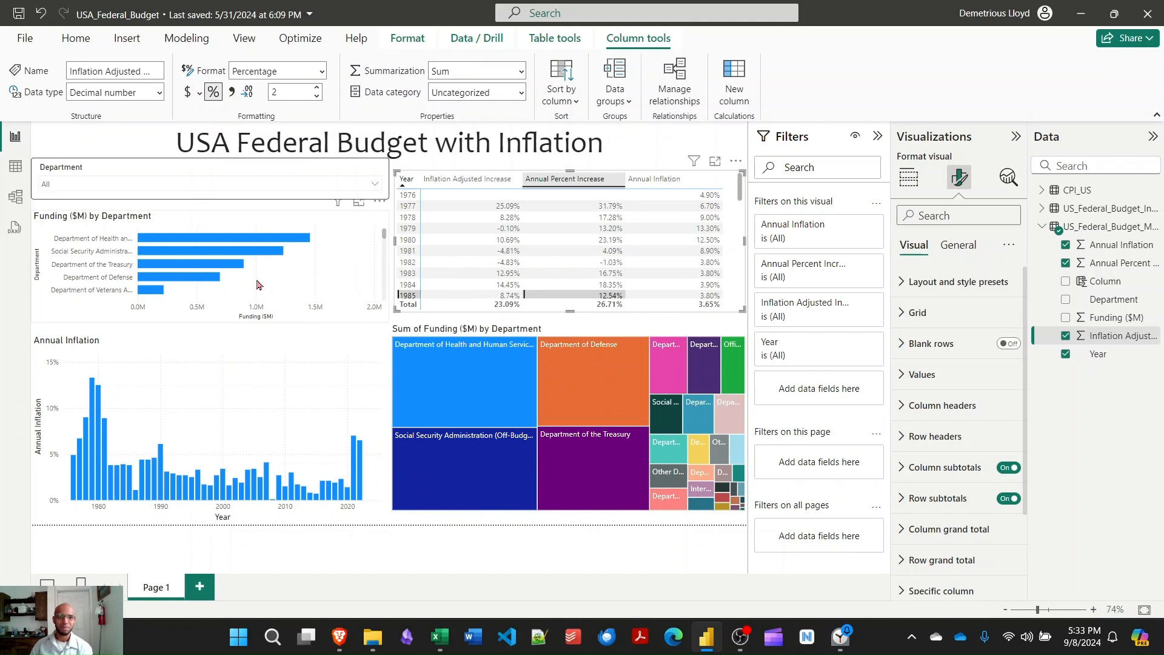